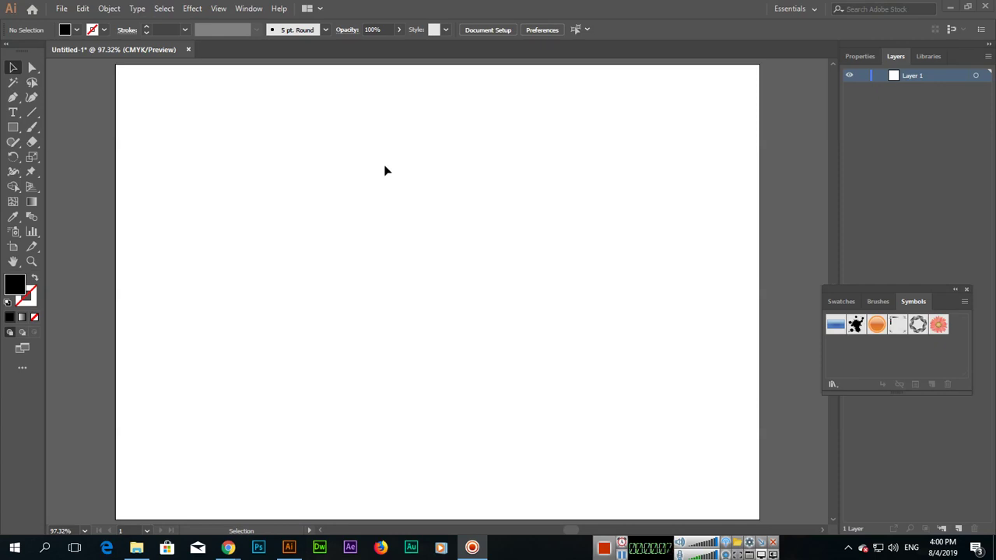
- Type 'hello' on the artboard and set it to 48 pt
click(12, 112)
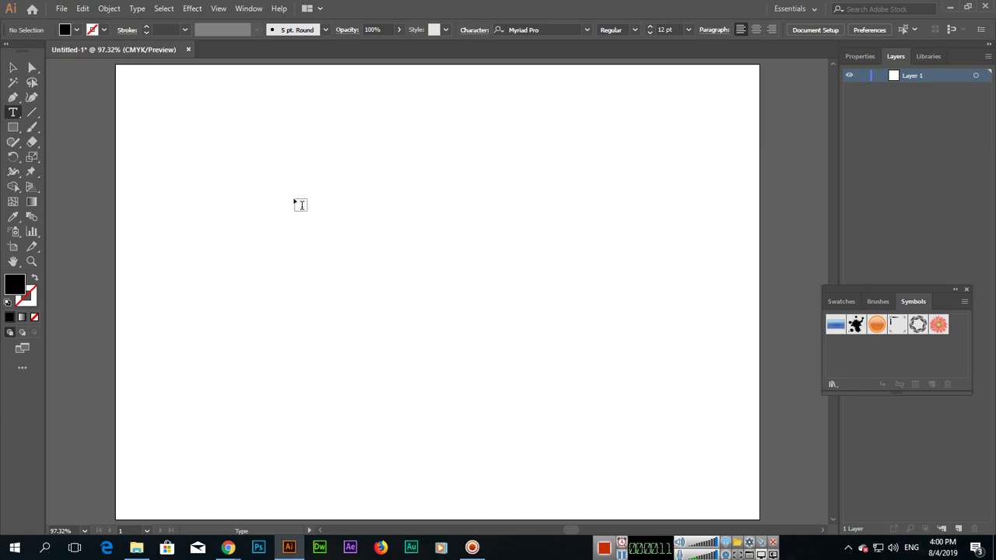
click(312, 243)
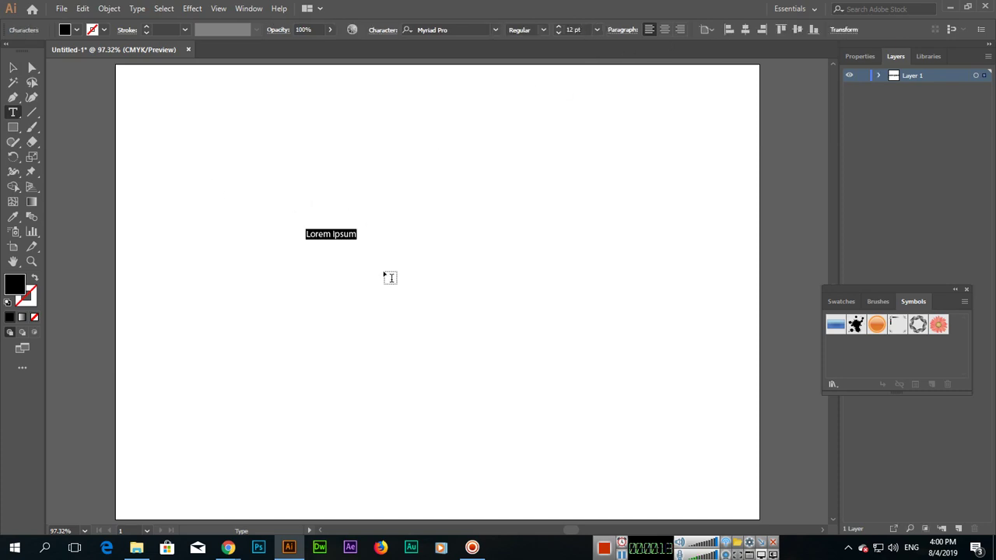
text(hello)
key(ctrl+a)
click(597, 30)
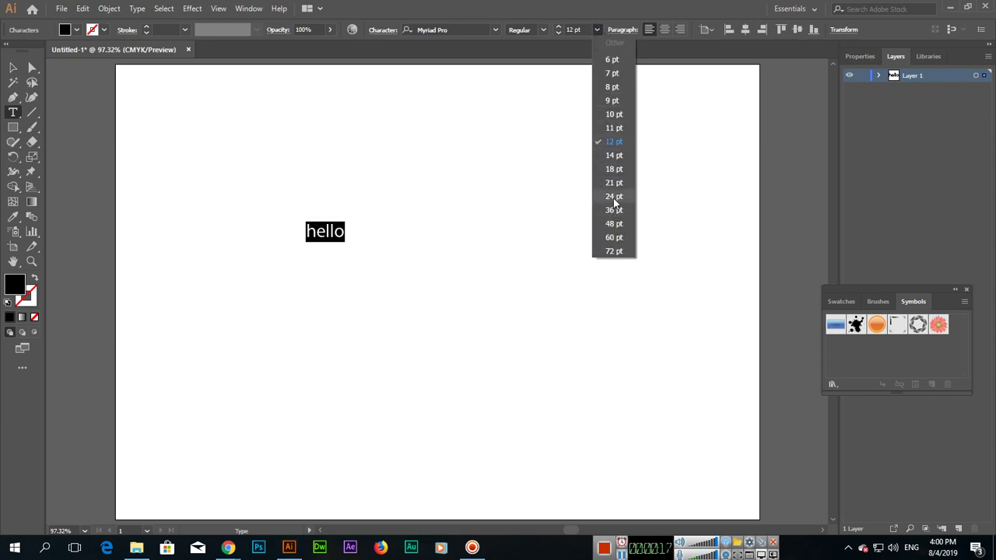
click(614, 223)
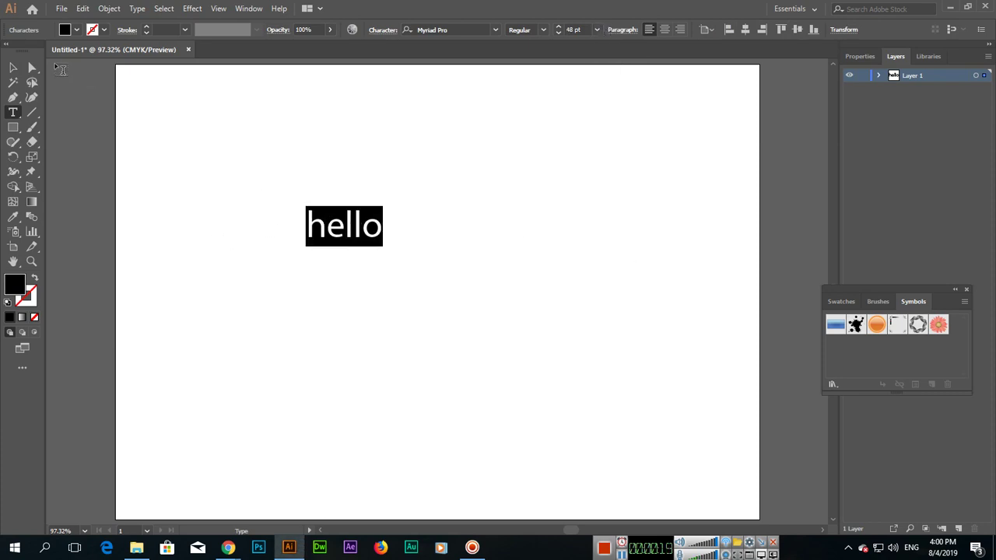
- Move the 48 pt hello text to the top-left of the artboard
key(Escape)
drag(342, 231, 244, 140)
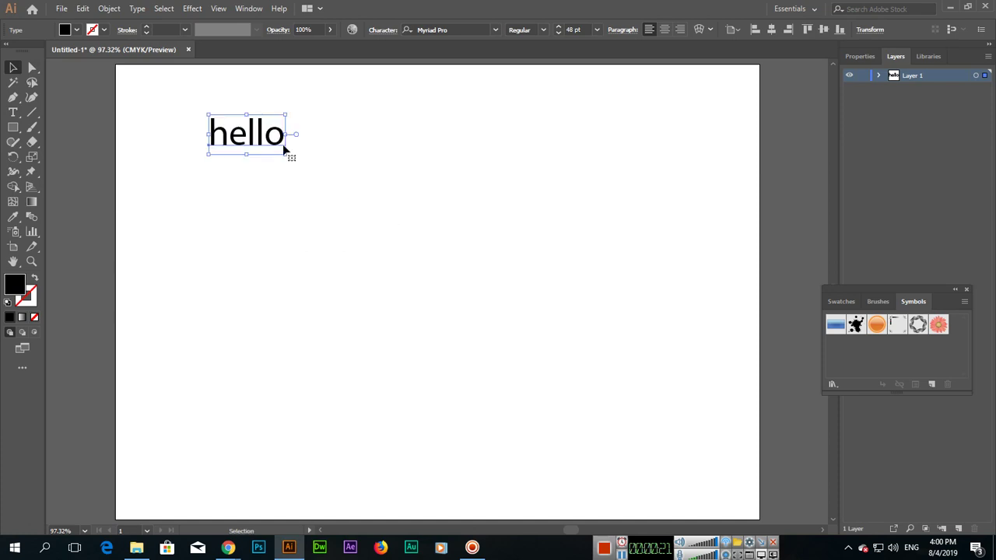
key(t)
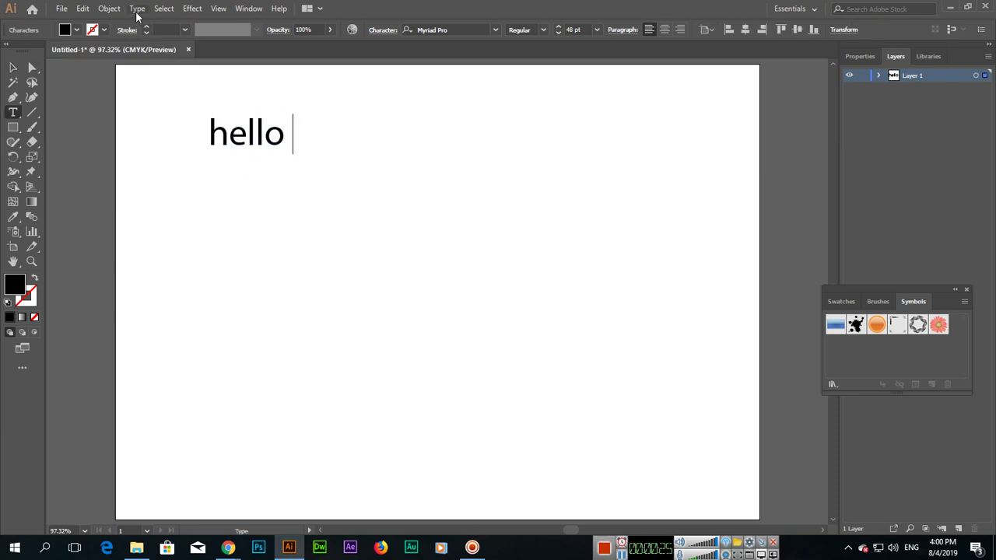
click(138, 11)
mouse_move(186, 259)
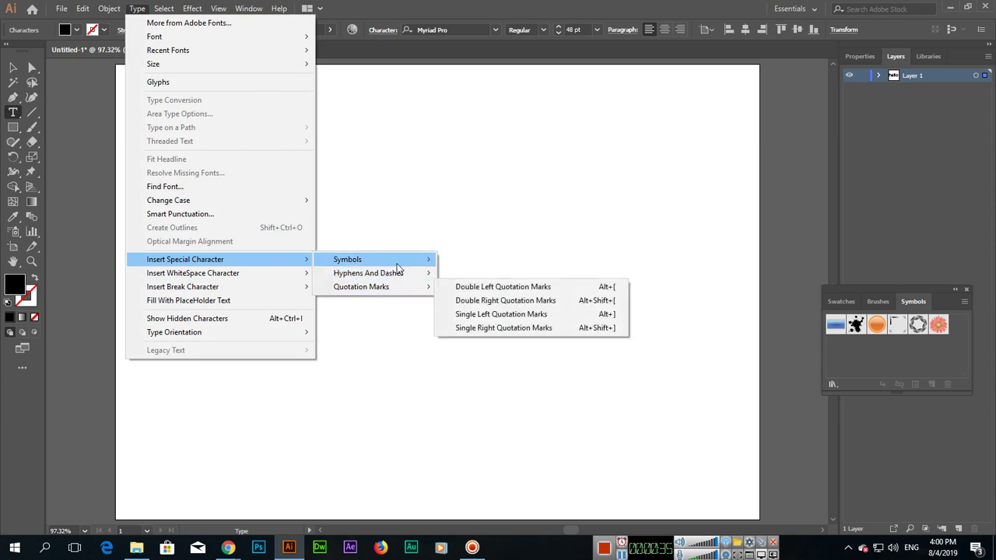
mouse_move(348, 259)
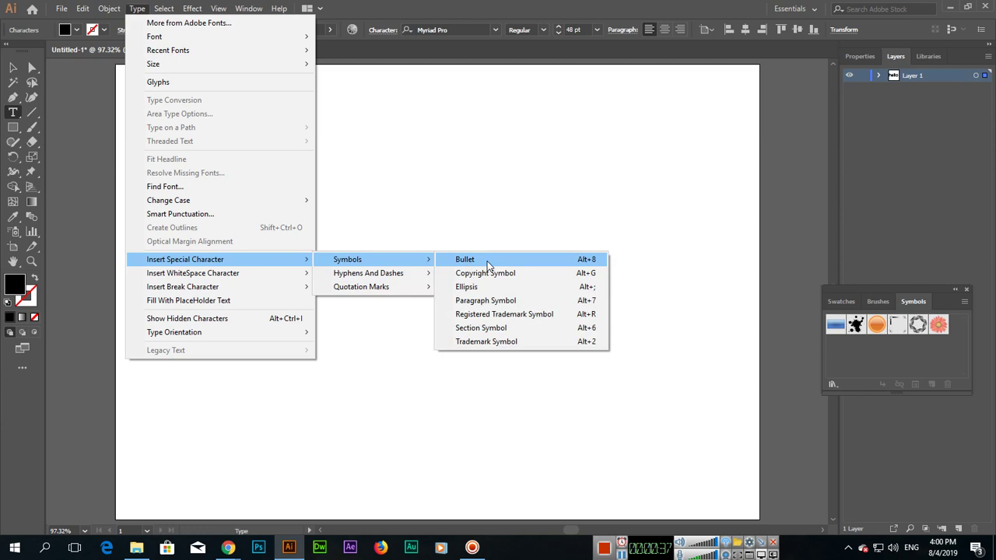
- Insert bullet, copyright, ellipsis and pilcrow symbols after hello
click(488, 263)
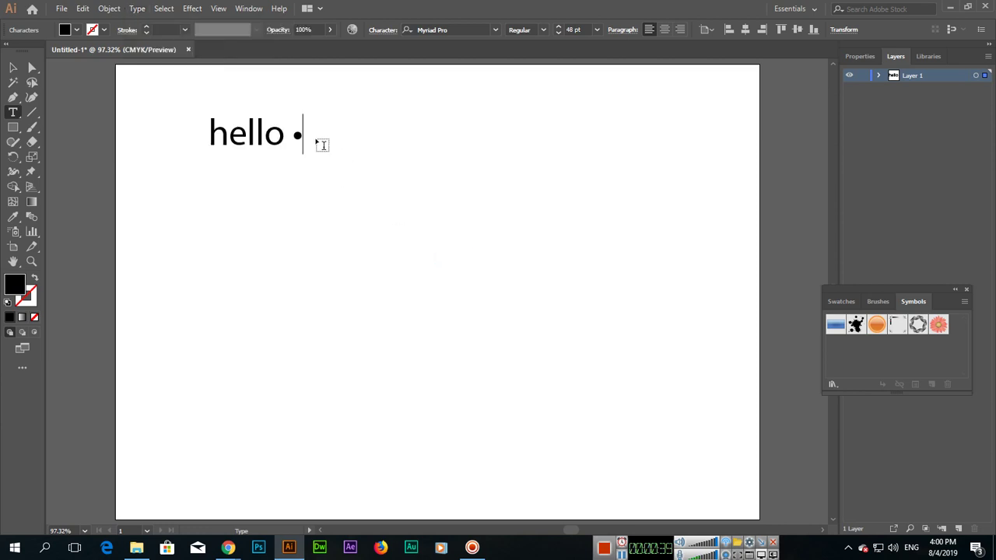
click(139, 11)
mouse_move(347, 259)
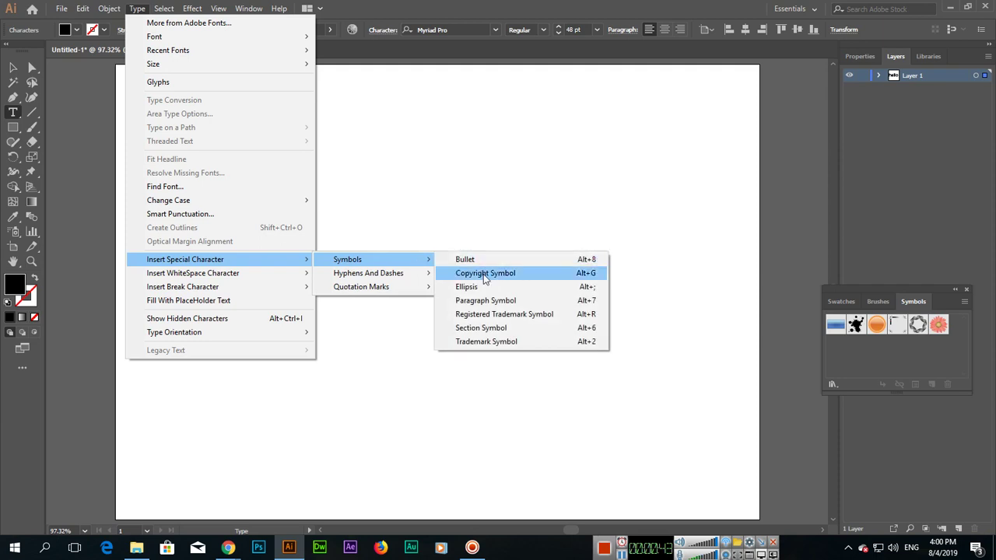
click(486, 274)
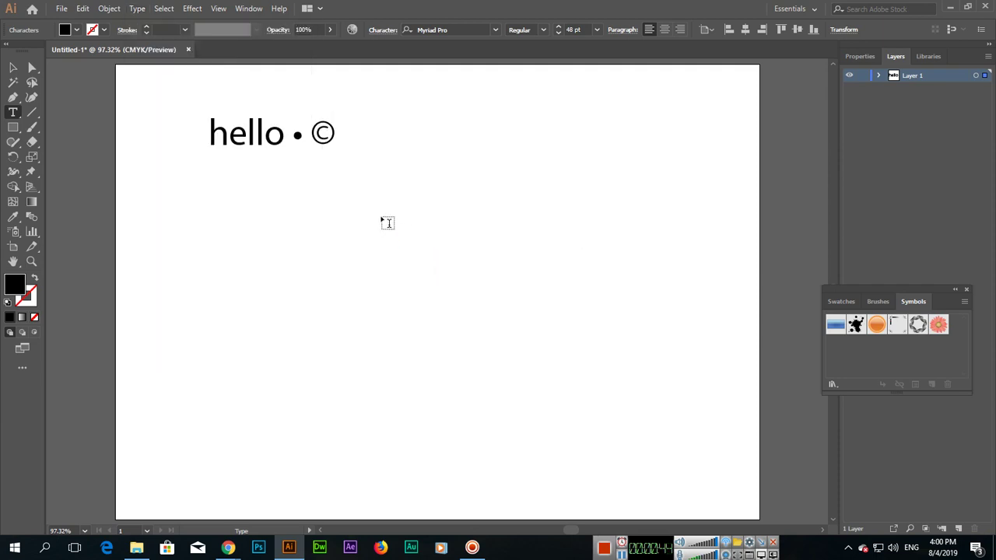
click(135, 8)
mouse_move(347, 259)
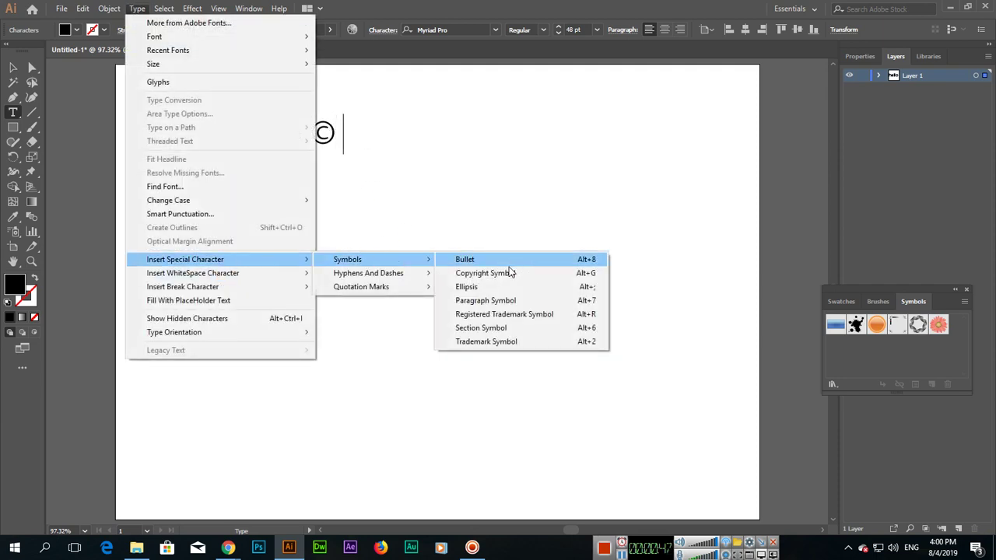
click(495, 288)
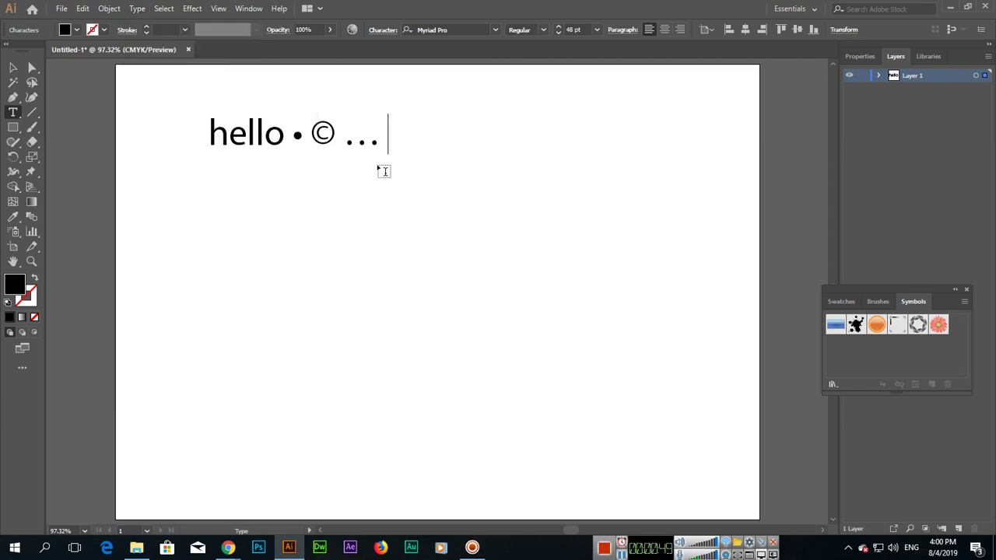
click(137, 9)
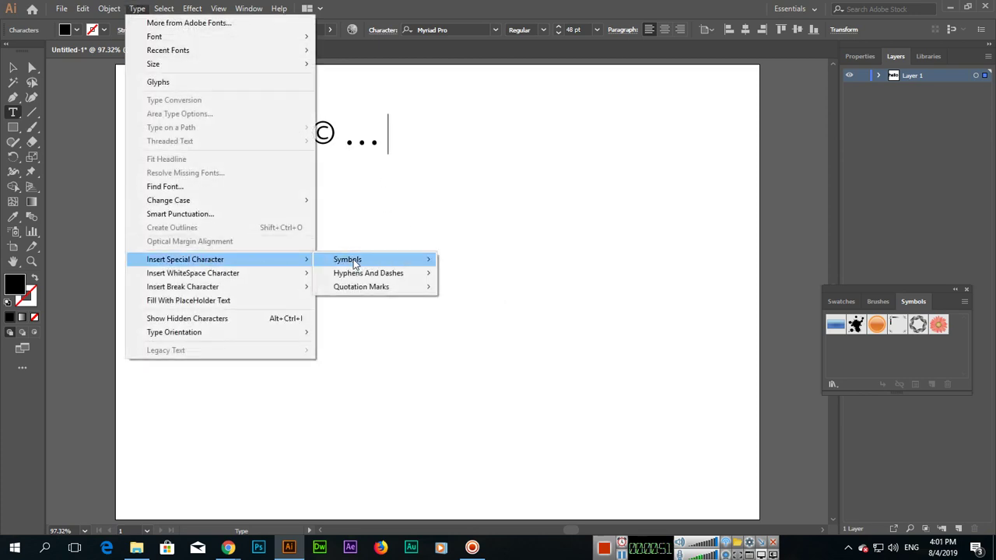
mouse_move(348, 259)
click(494, 300)
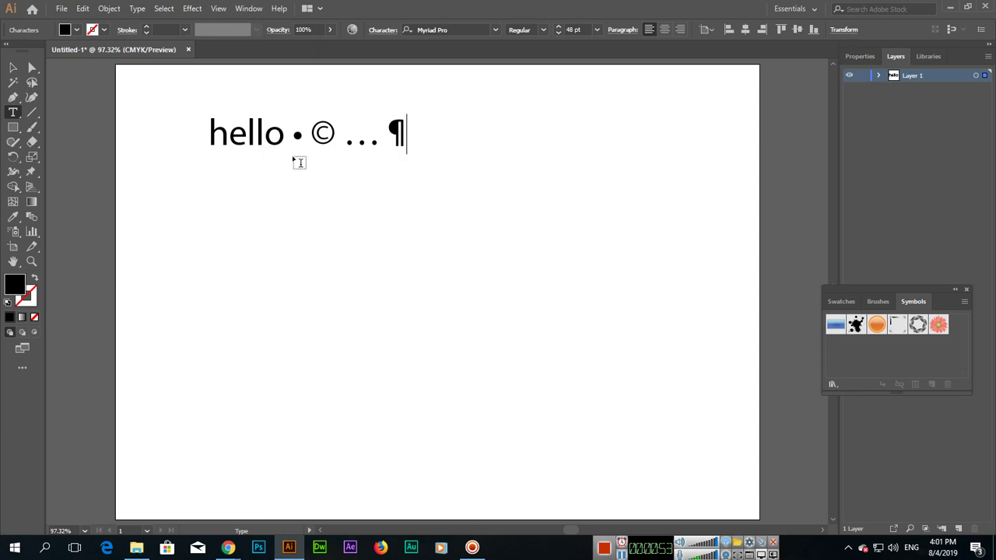
- Add registered, section and trademark symbols to the end of the line
click(137, 8)
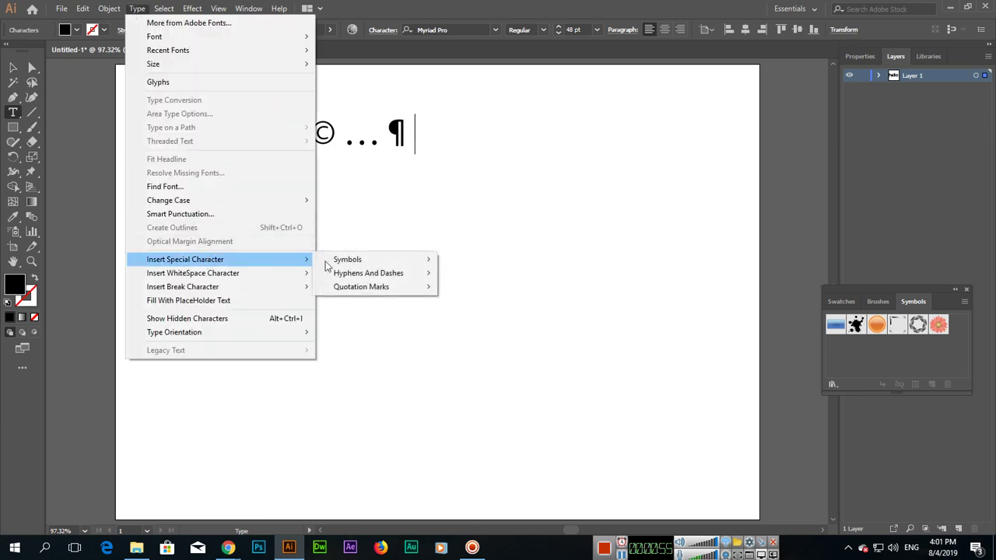
click(483, 314)
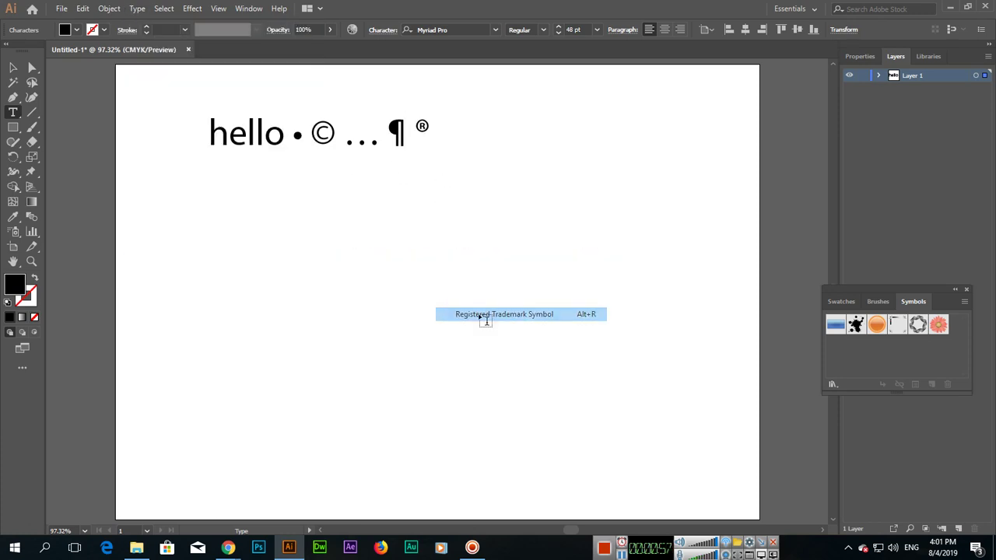
click(137, 9)
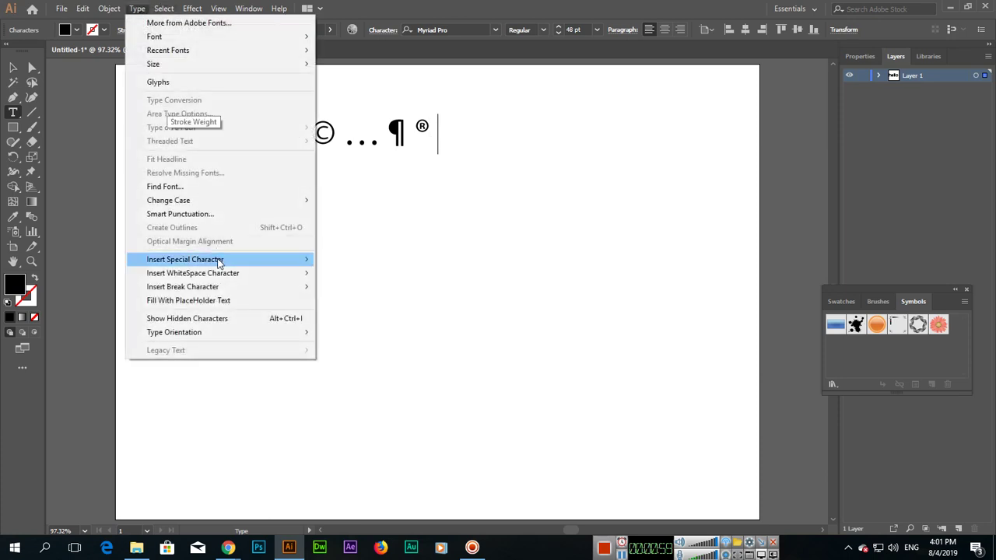
mouse_move(347, 259)
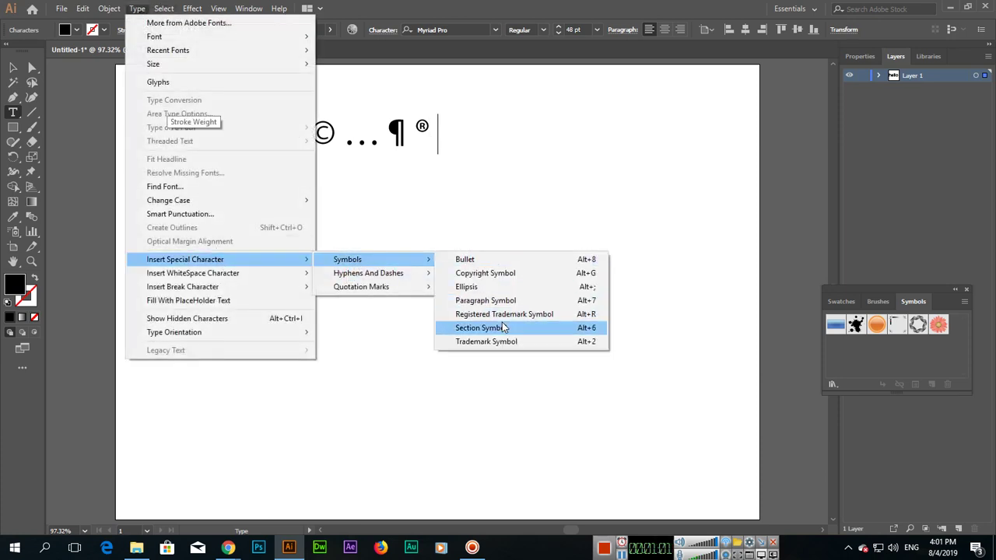
click(507, 330)
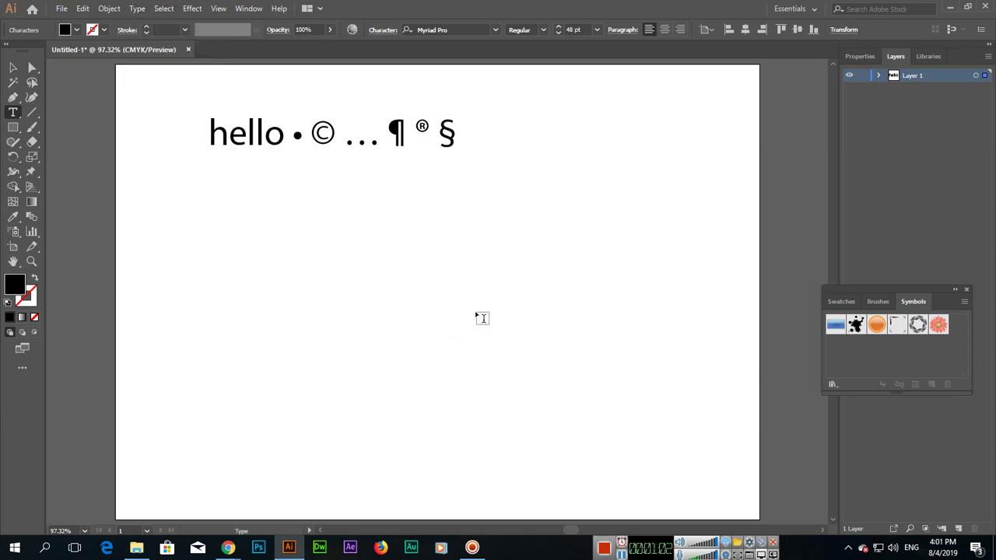
click(137, 9)
mouse_move(347, 259)
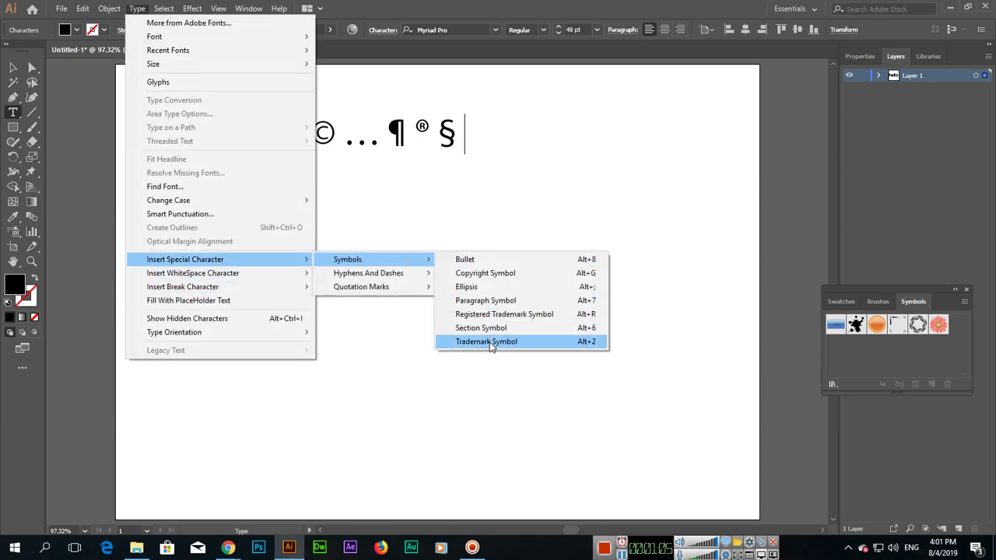
click(488, 343)
- Shift the symbol line right and delete the symbols from the copied line, leaving only hello
click(15, 66)
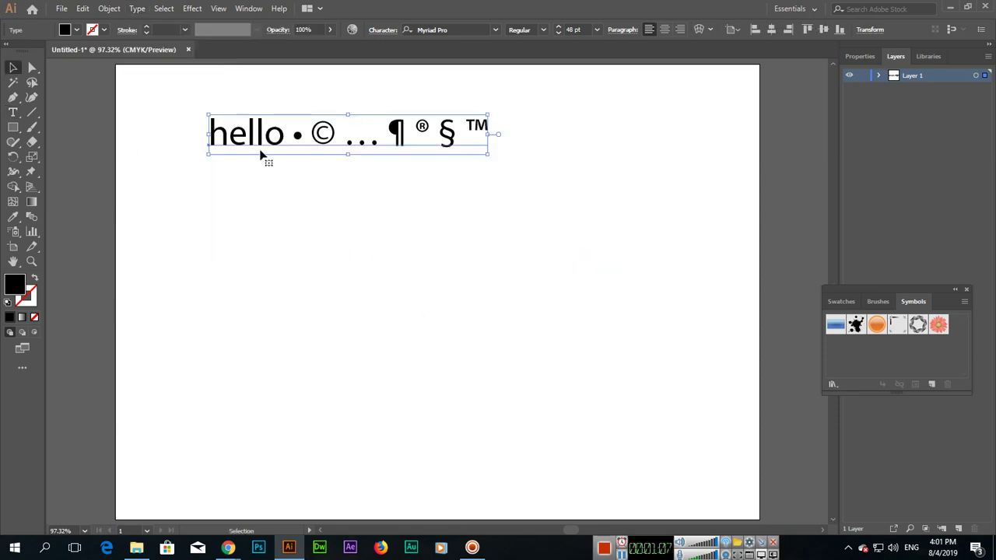
mouse_move(262, 151)
mouse_down()
mouse_move(341, 142)
mouse_move(344, 212)
mouse_up()
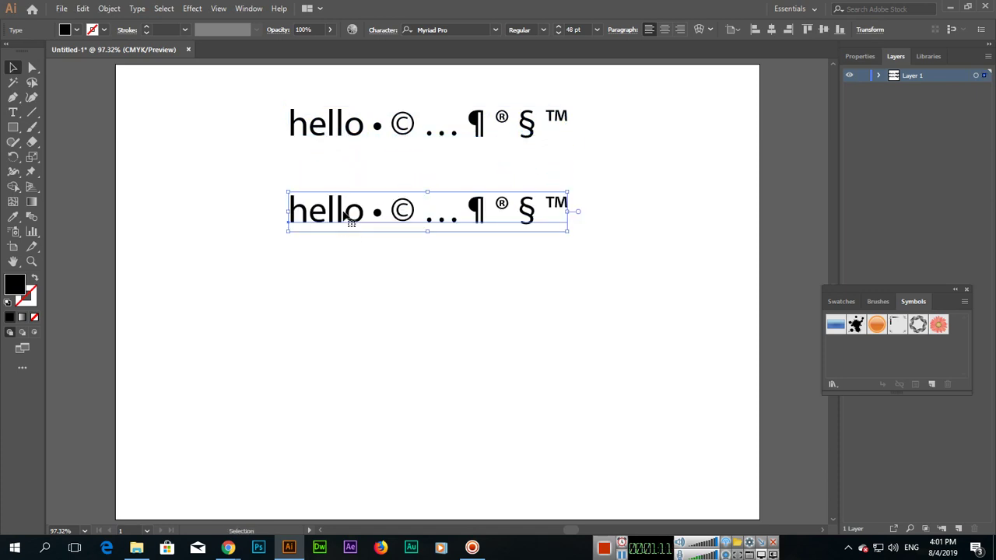
double_click(372, 218)
key(ctrl+a)
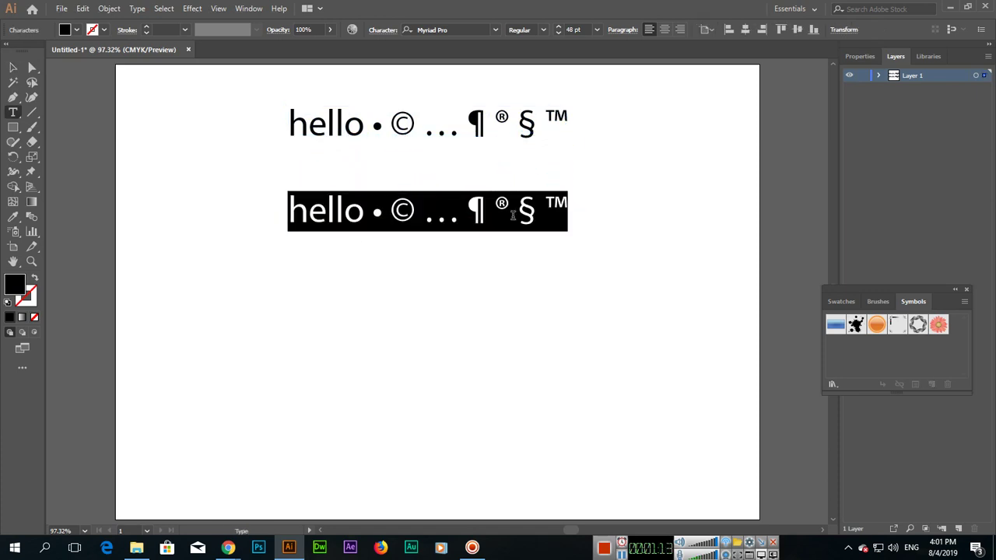
drag(373, 210, 523, 231)
key(BackSpace)
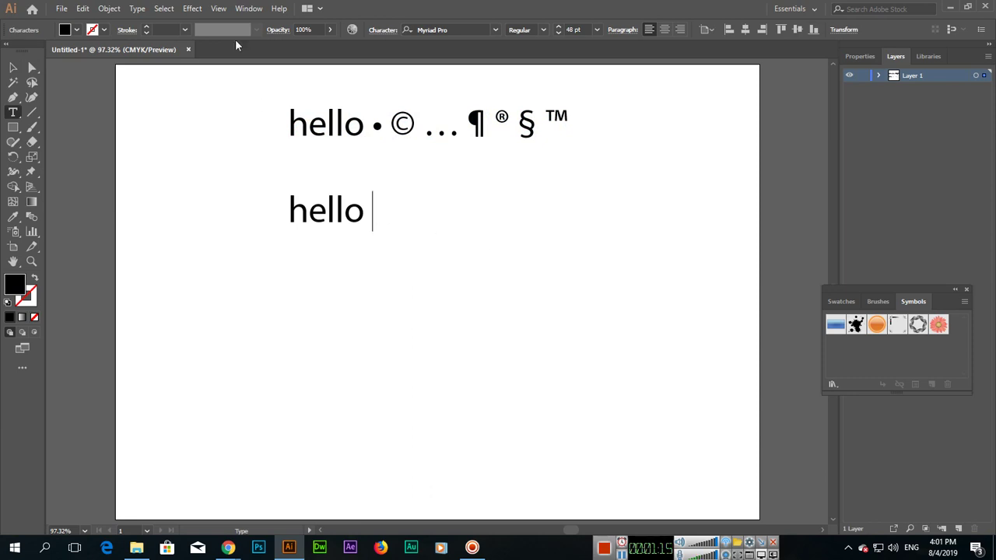
click(136, 9)
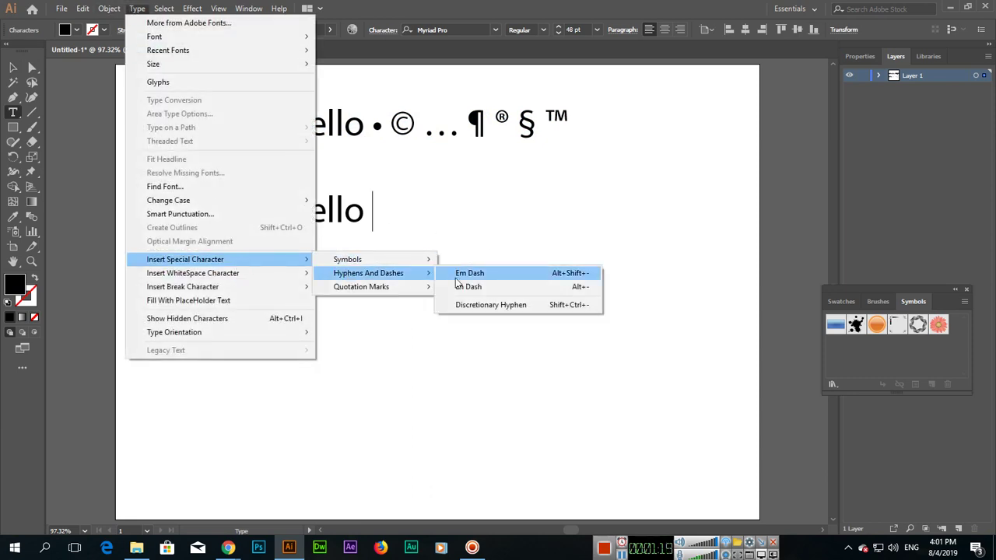
- Append an em dash then an en dash to the second hello, and raise that line
click(460, 276)
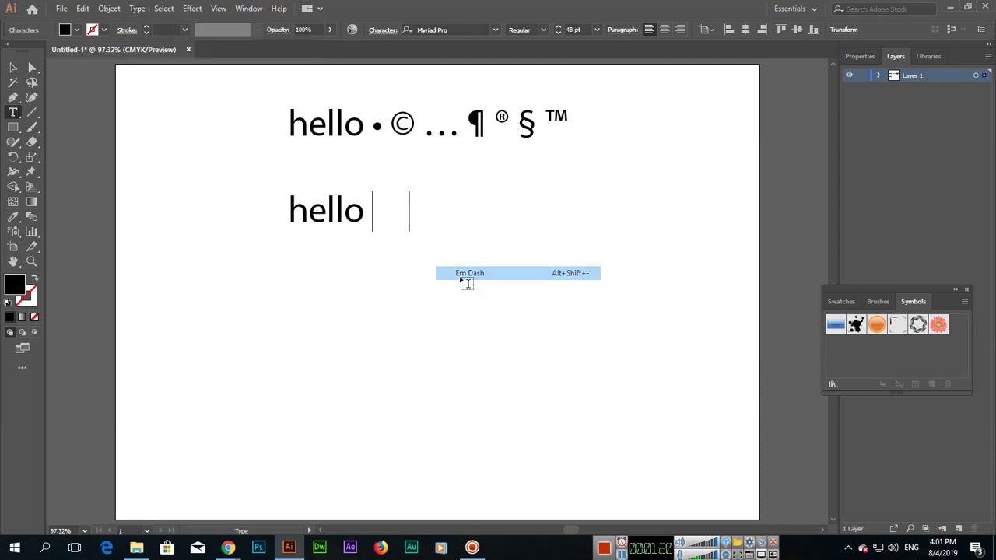
click(138, 10)
mouse_move(185, 259)
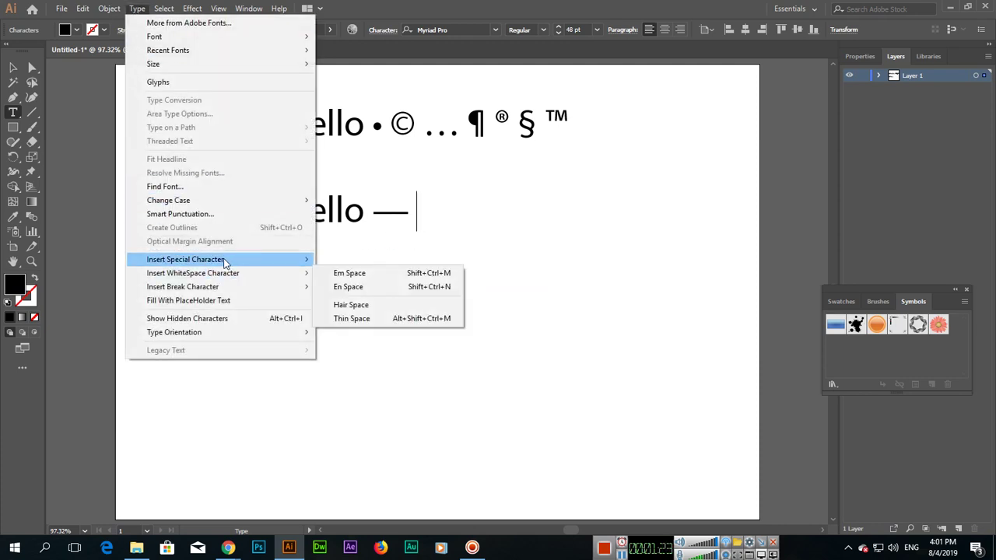
mouse_move(368, 273)
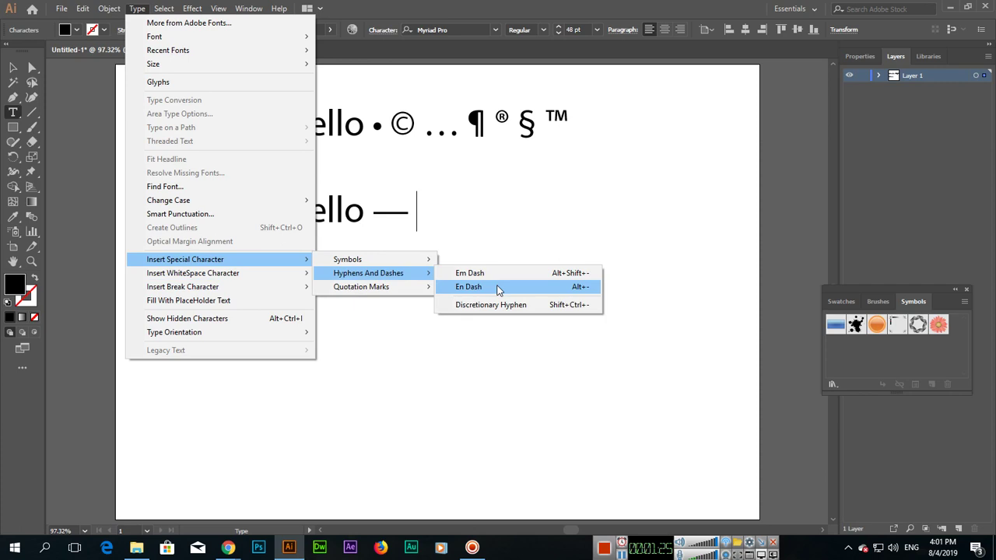
click(499, 290)
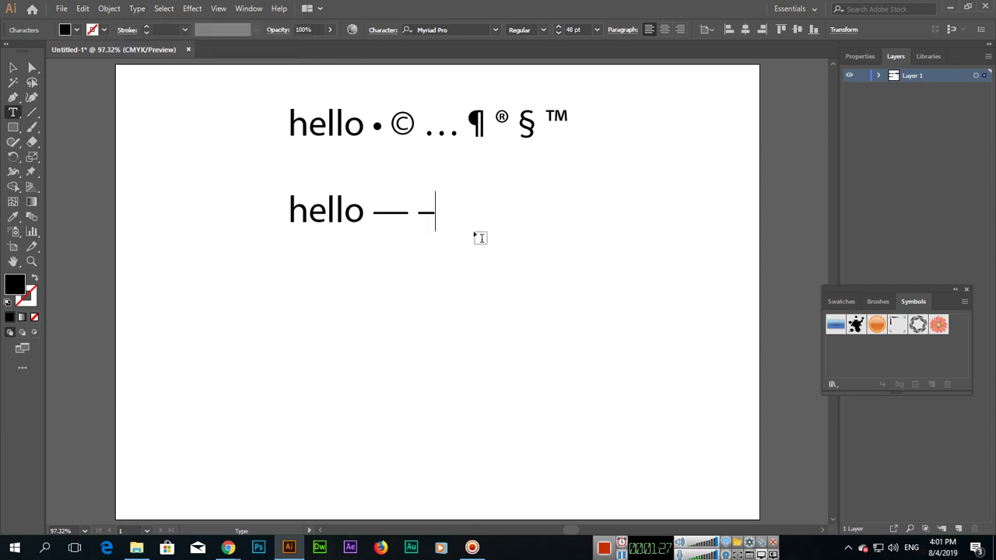
click(13, 68)
drag(356, 226, 356, 187)
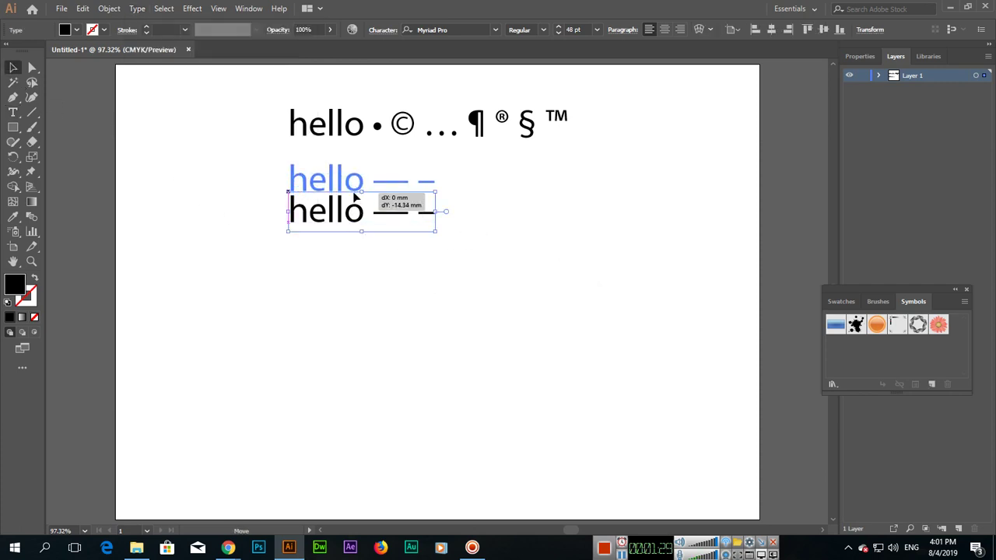
click(12, 113)
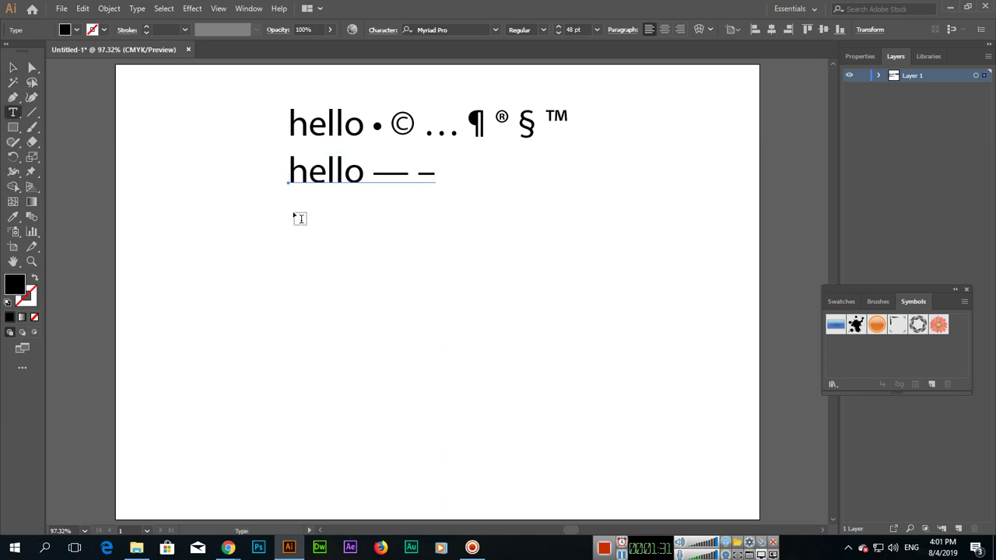
- Set the Type tool font size to 12 pt
click(576, 30)
text(12)
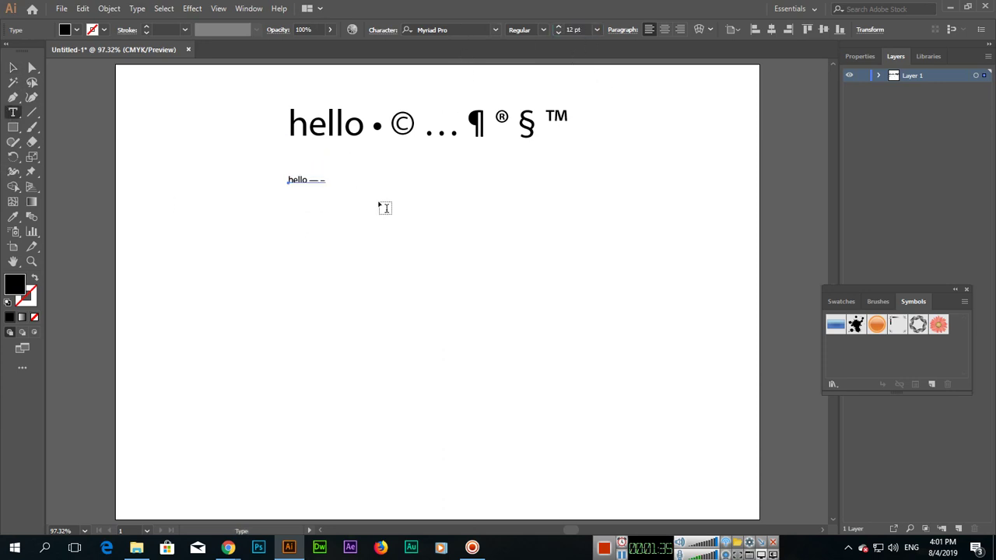
key(Escape)
key(Escape)
click(251, 249)
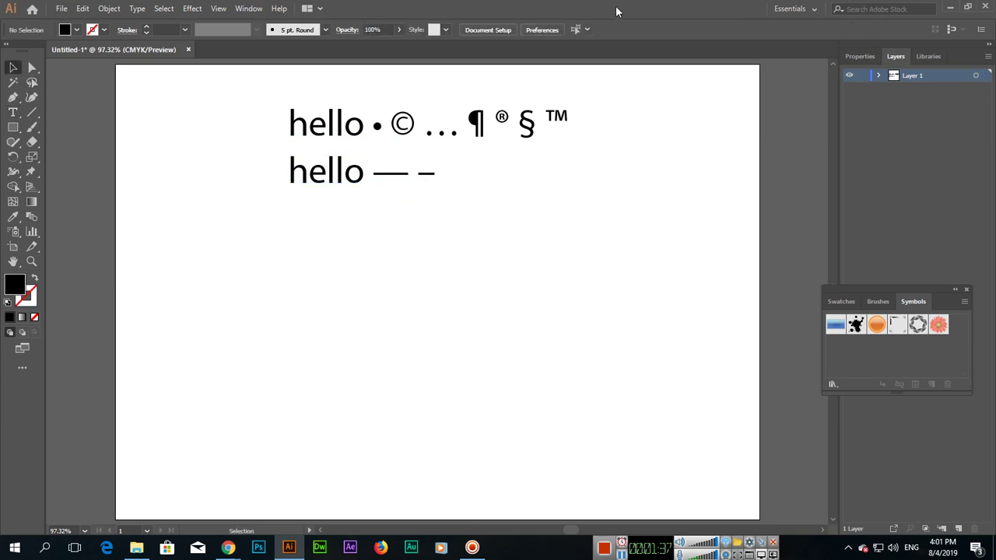
click(12, 113)
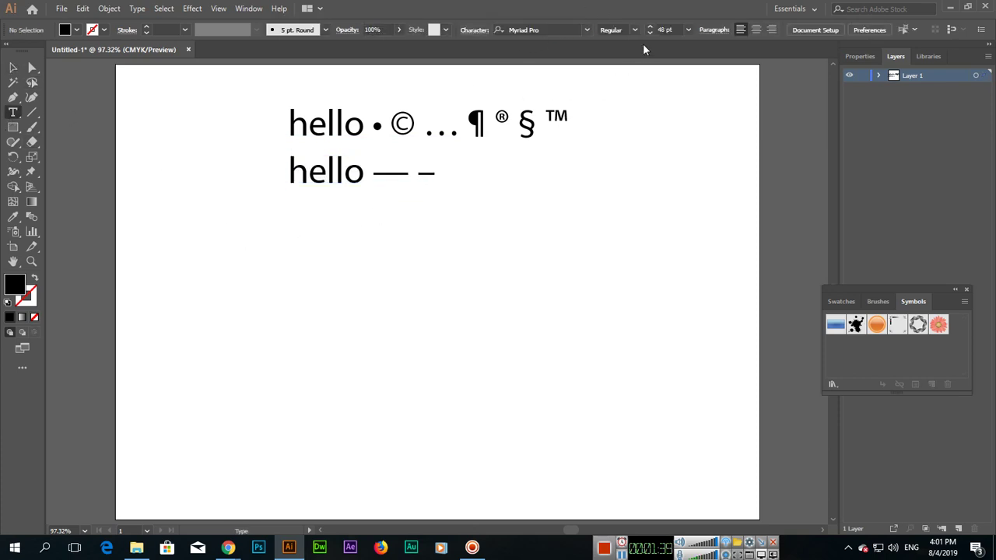
click(667, 30)
text(12)
key(Return)
- Draw an area text frame below the hello lines, filled with lorem ipsum placeholder text
mouse_move(293, 209)
mouse_down()
mouse_move(579, 338)
mouse_move(579, 356)
mouse_up()
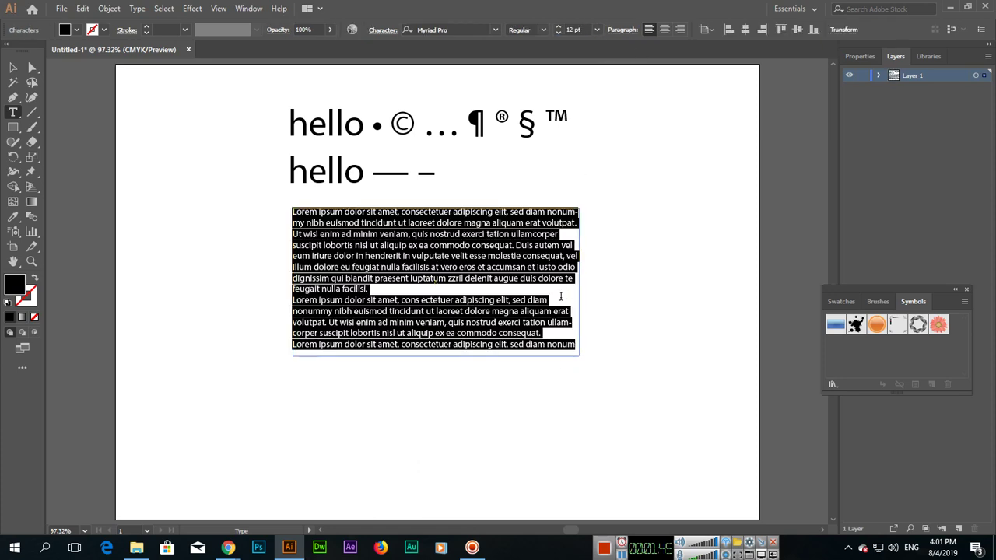
click(553, 256)
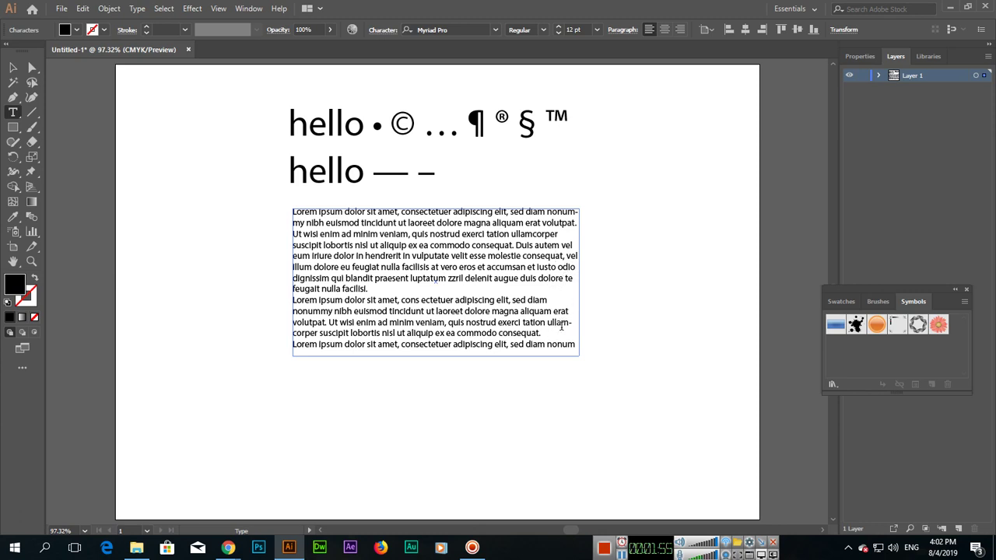
drag(561, 322, 574, 323)
click(303, 333)
- Insert a discretionary hyphen in the paragraph and zoom in on the text
click(139, 9)
mouse_move(186, 259)
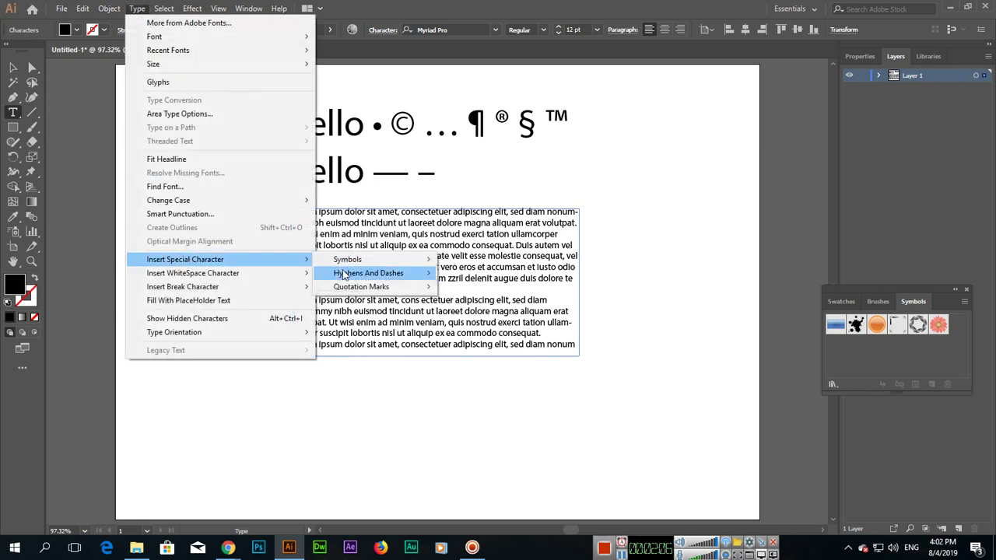
mouse_move(369, 273)
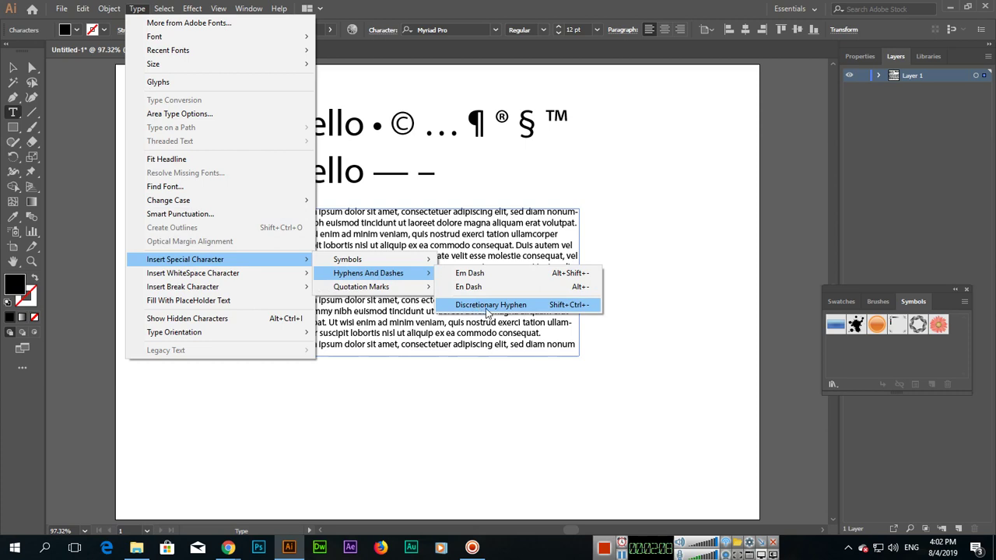
click(495, 312)
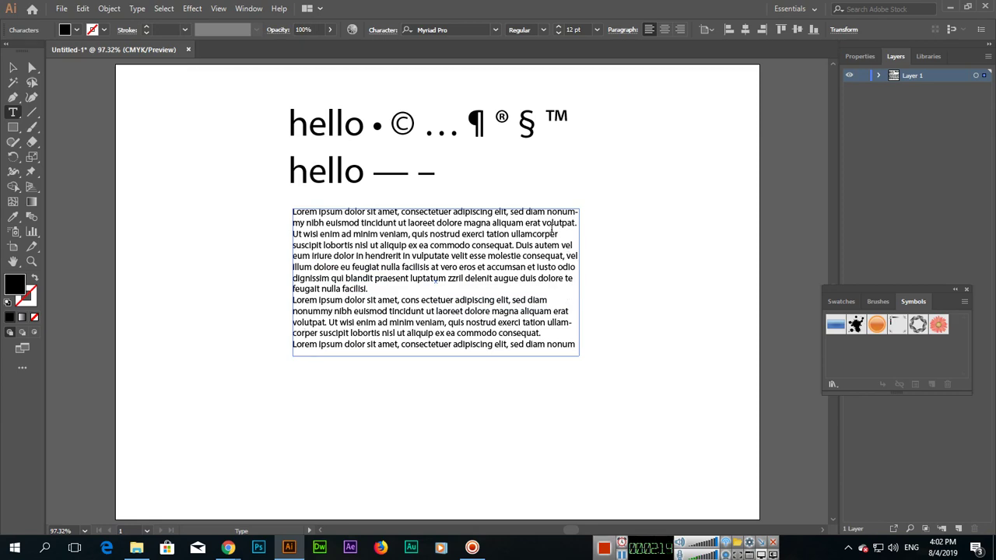
key(ctrl+plus)
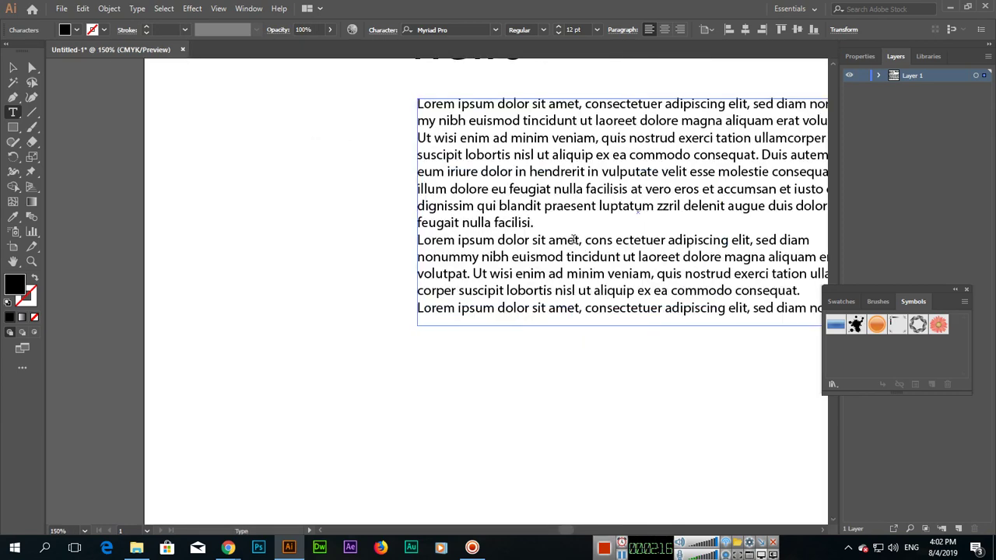
key(ctrl+plus)
click(12, 68)
drag(545, 201, 197, 330)
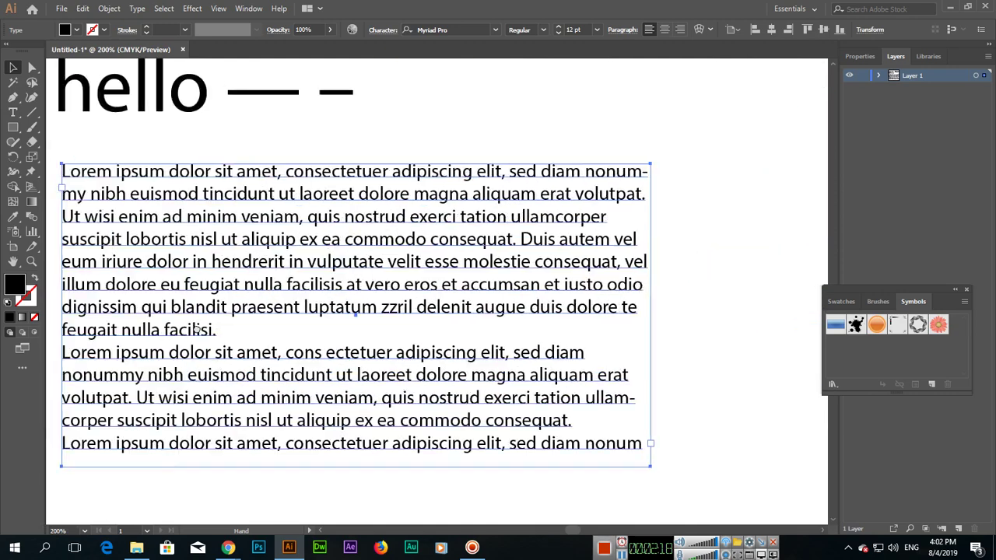
drag(282, 326, 352, 327)
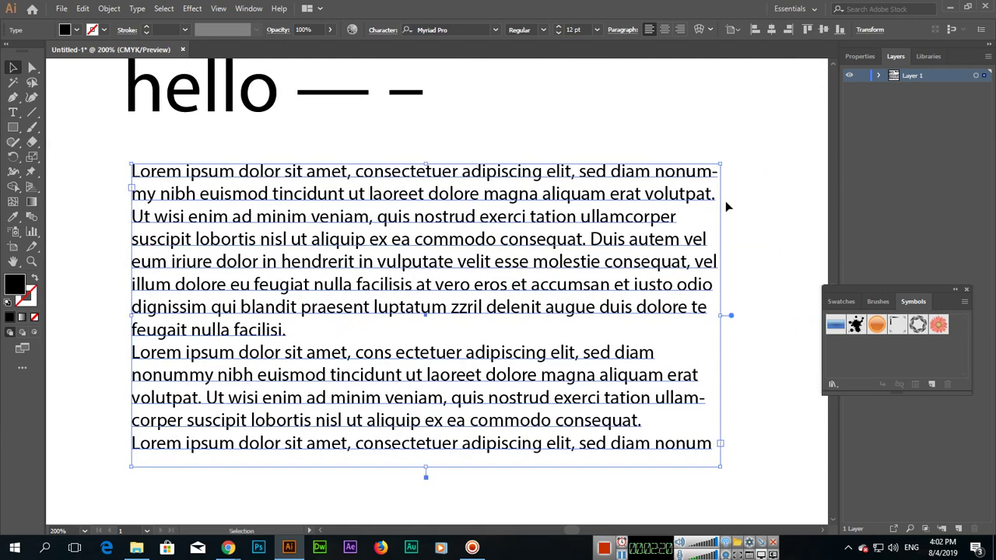
- Insert a discretionary hyphen inside volutpat, splitting it as volutp-at
double_click(647, 194)
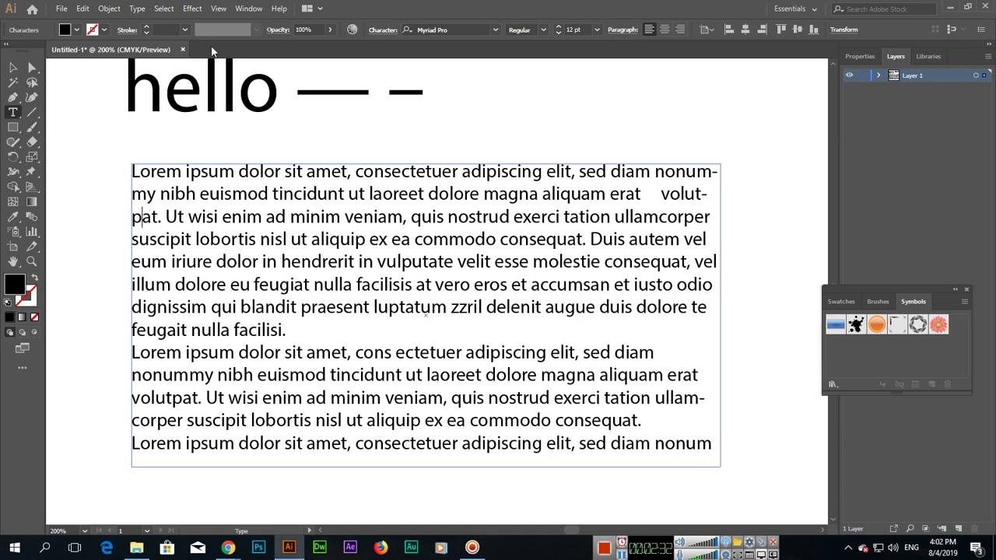
click(137, 9)
mouse_move(185, 259)
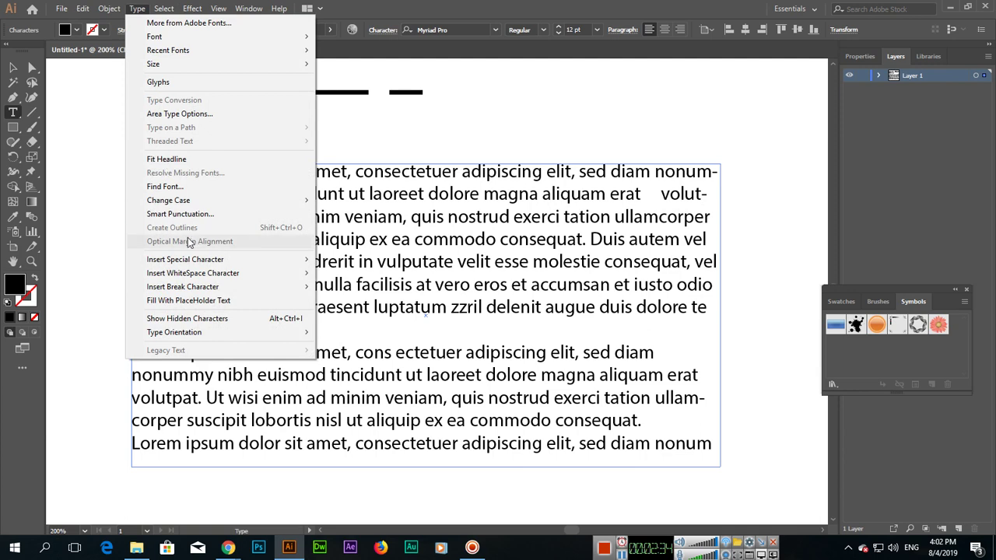
mouse_move(369, 273)
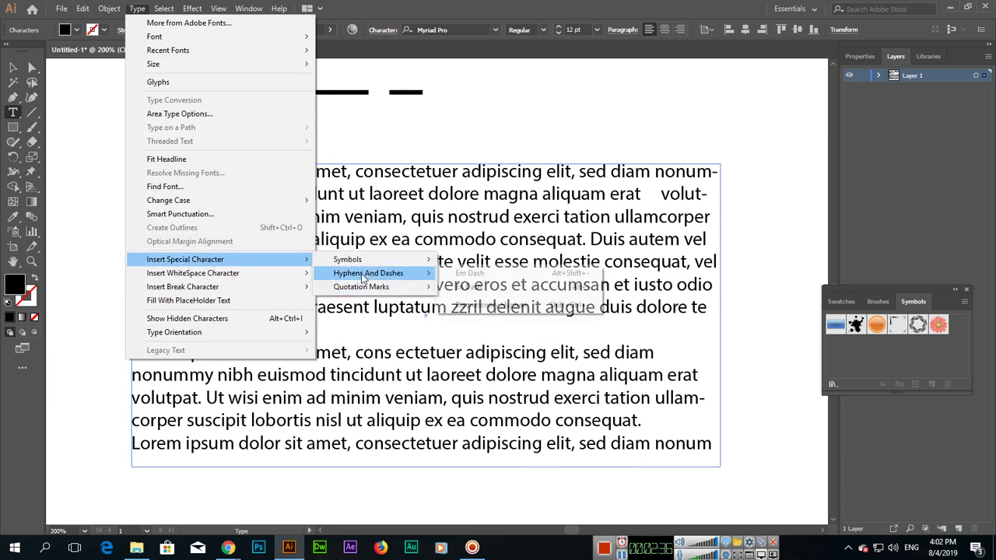
click(486, 306)
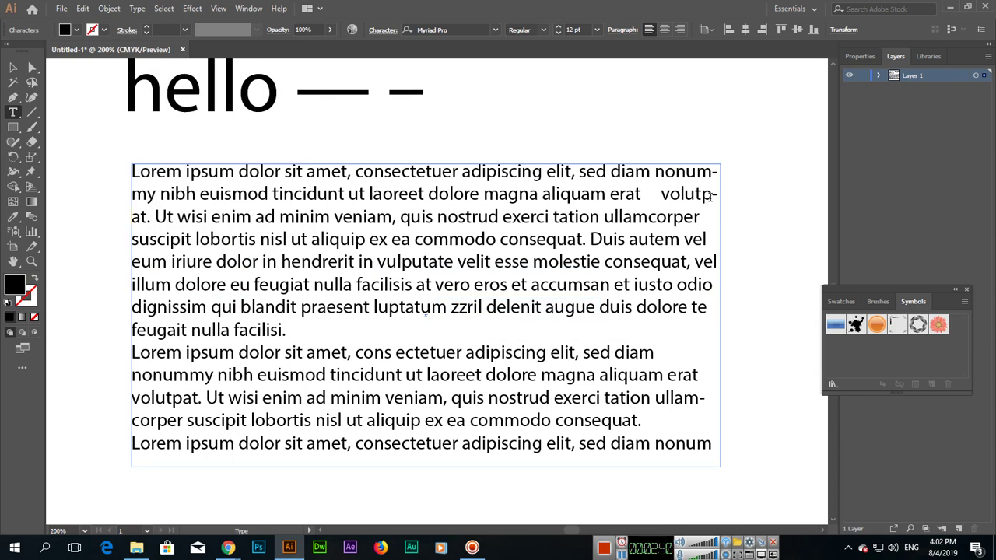
click(13, 68)
click(138, 9)
mouse_move(185, 259)
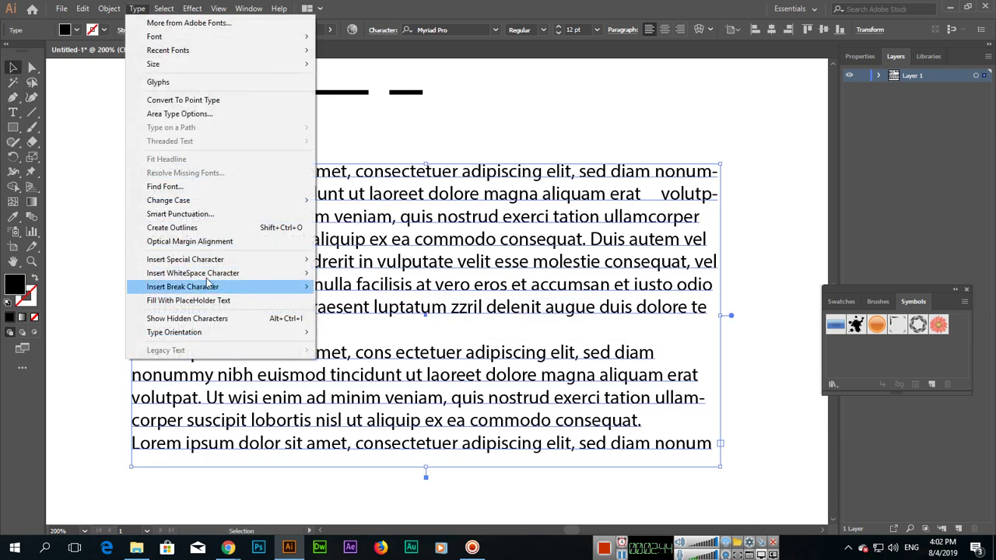
mouse_move(368, 274)
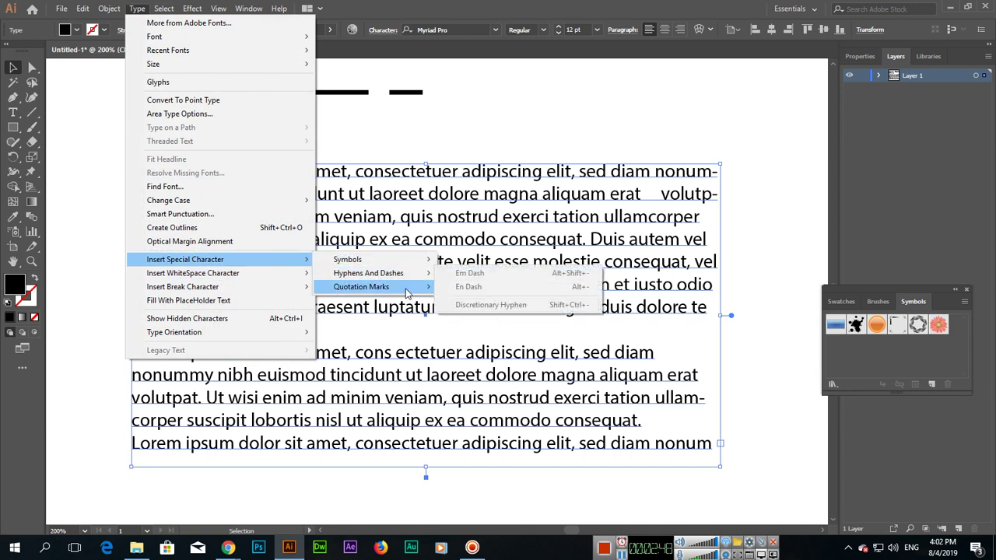
click(565, 6)
- Copy the hello dash line below the paragraph and remove its dashes
key(ctrl+minus)
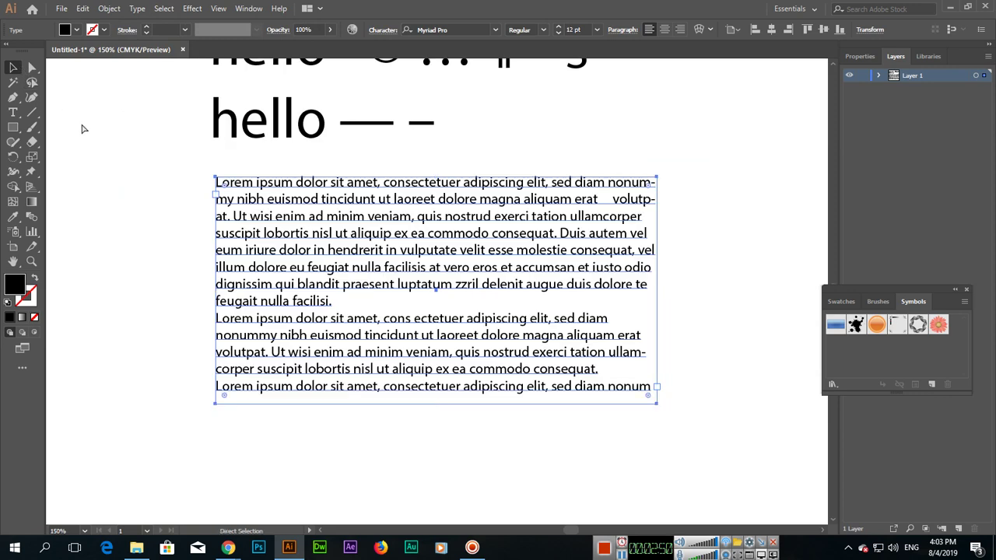
key(ctrl+minus)
scroll(323, 115, down, 2)
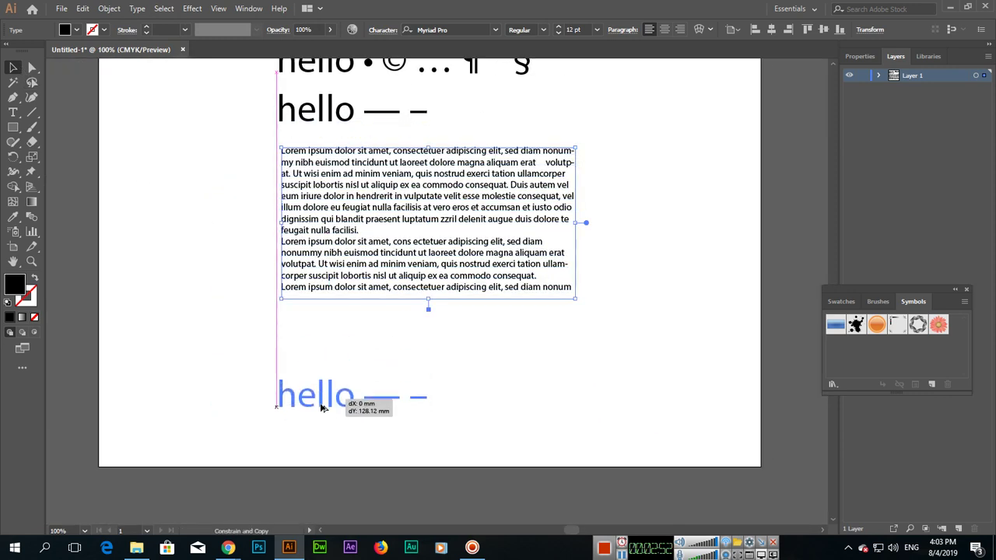
mouse_move(323, 115)
alt+mouse_down()
mouse_move(323, 349)
mouse_move(447, 358)
alt+mouse_up()
key(t)
key(BackSpace)
- Add left and right double quotes, then left and right single quotes after the new hello
click(139, 8)
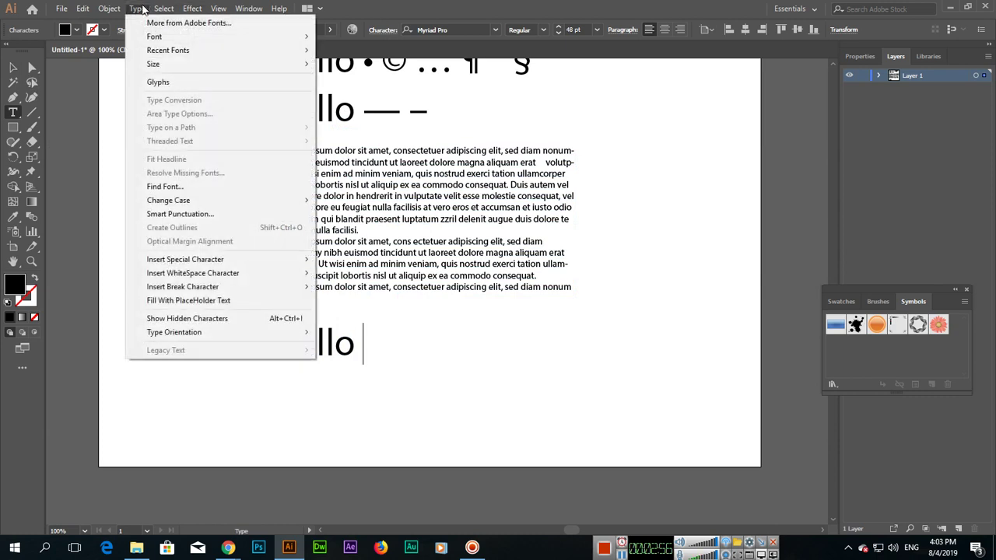
mouse_move(361, 286)
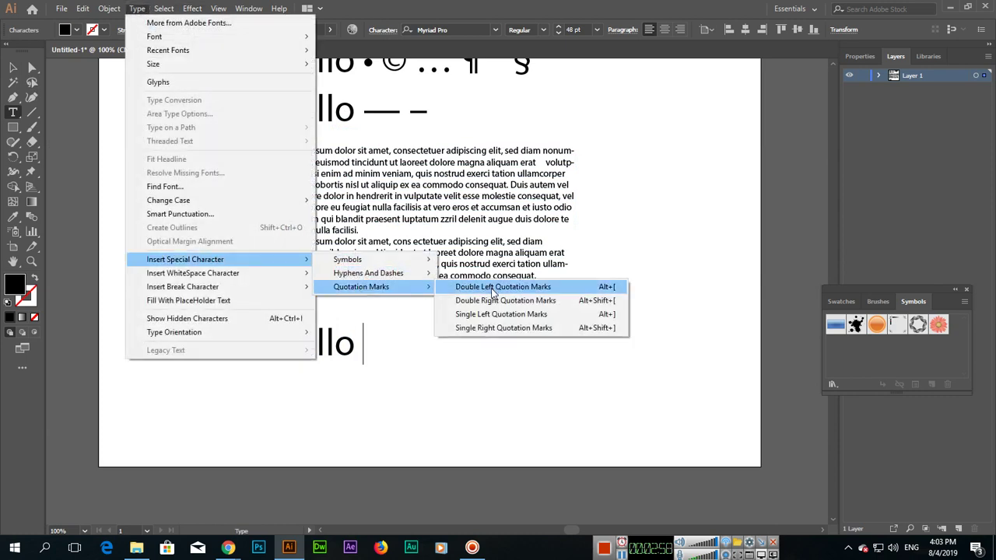
click(501, 287)
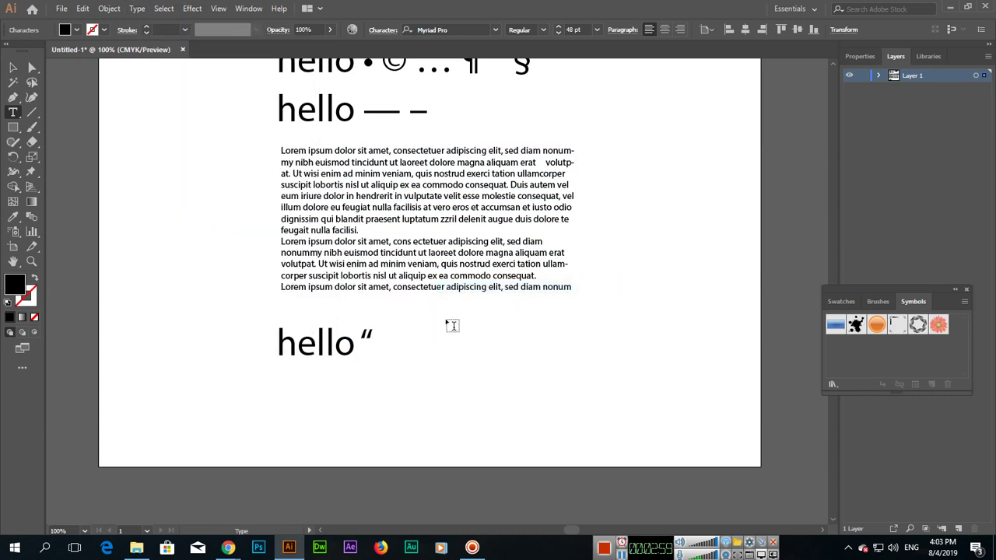
click(137, 9)
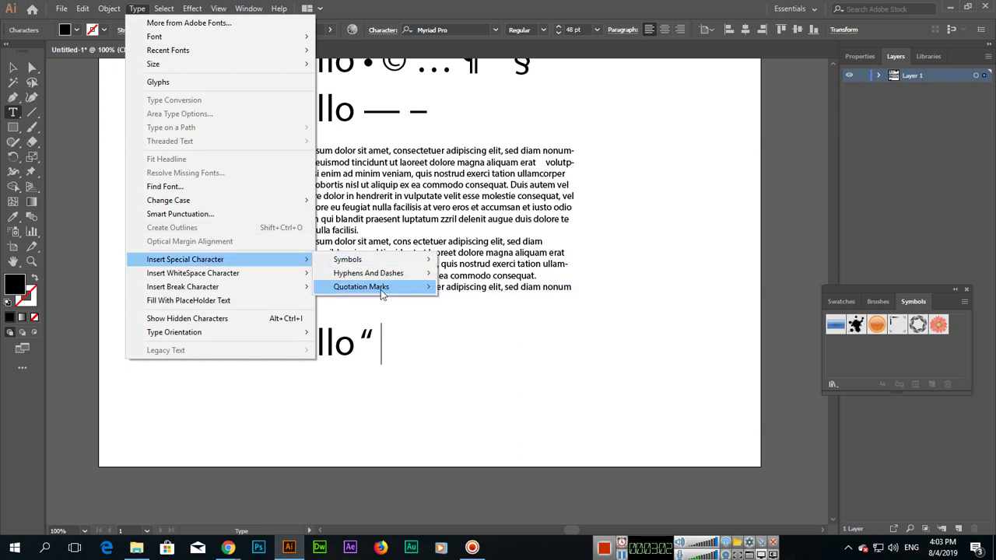
click(499, 302)
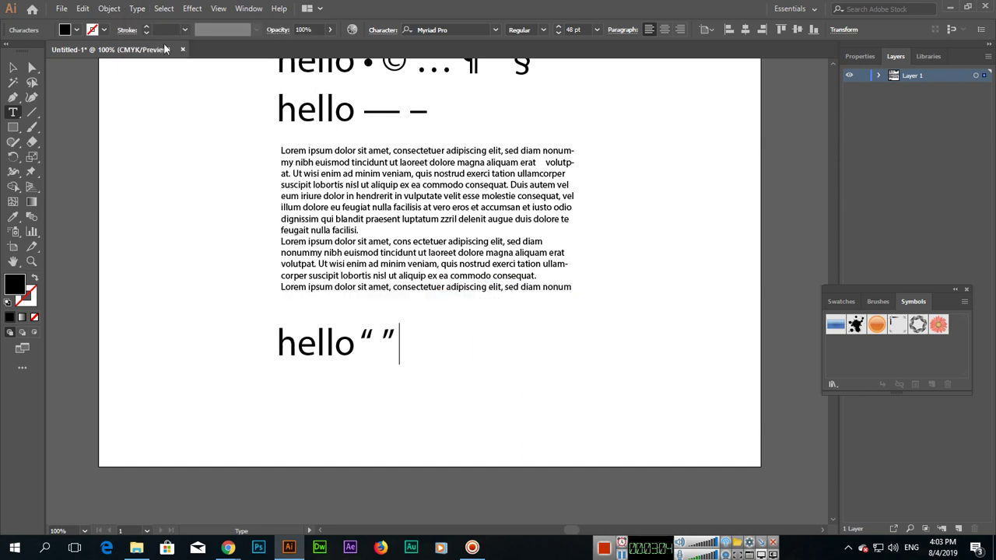
click(137, 8)
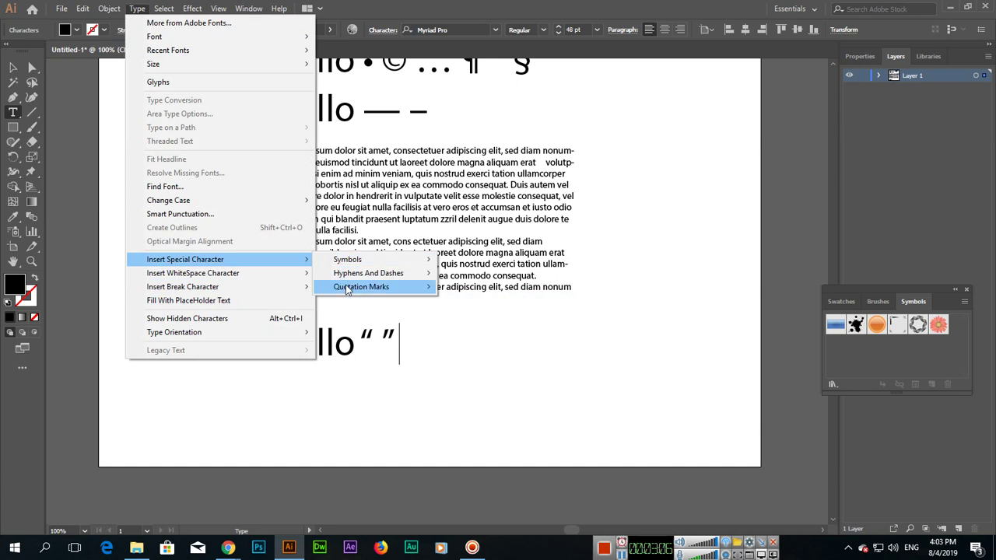
mouse_move(361, 286)
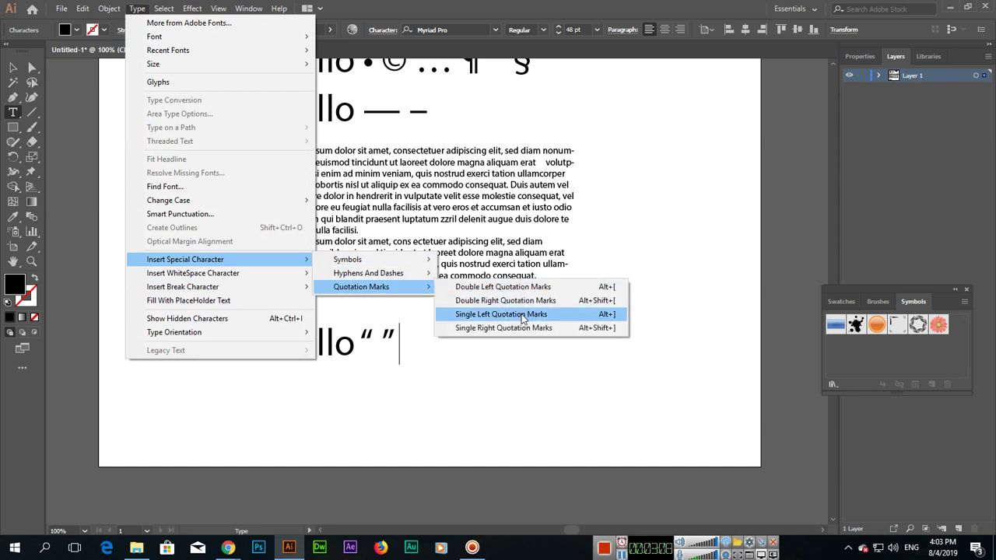
click(523, 316)
click(137, 9)
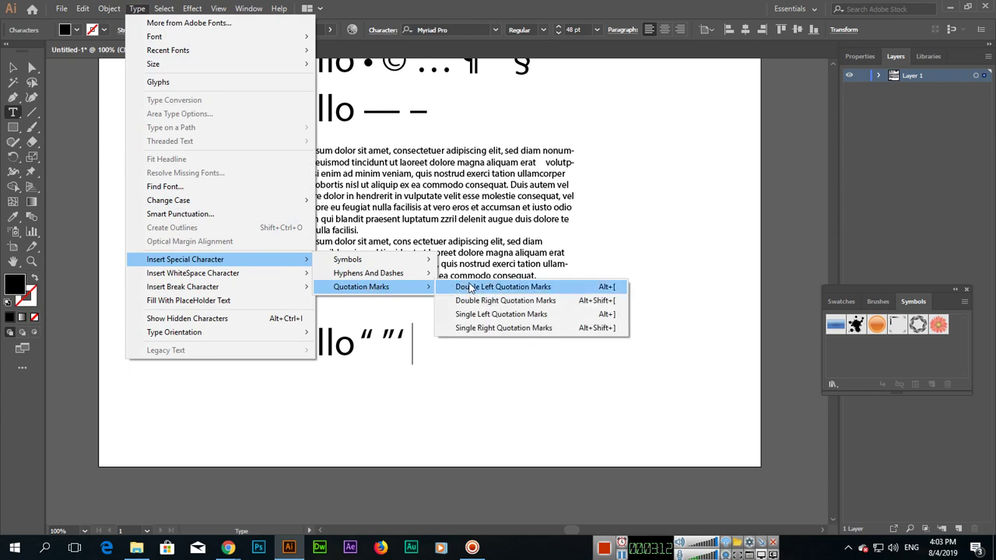
click(489, 330)
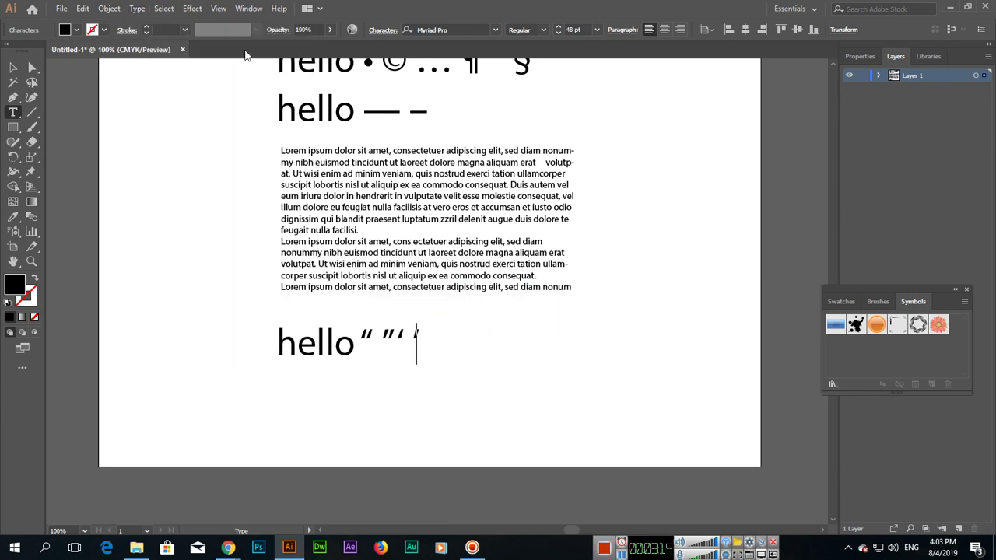
click(137, 9)
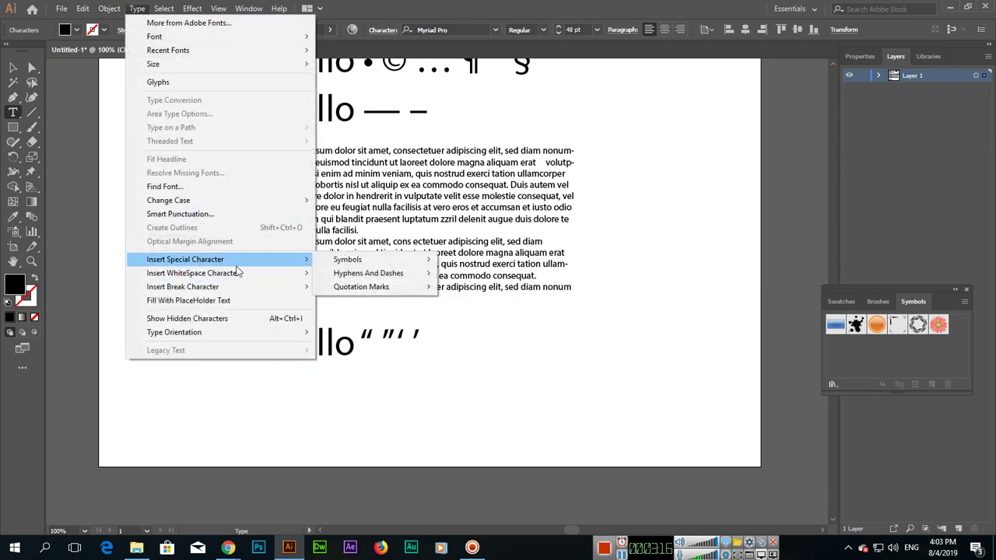
mouse_move(186, 259)
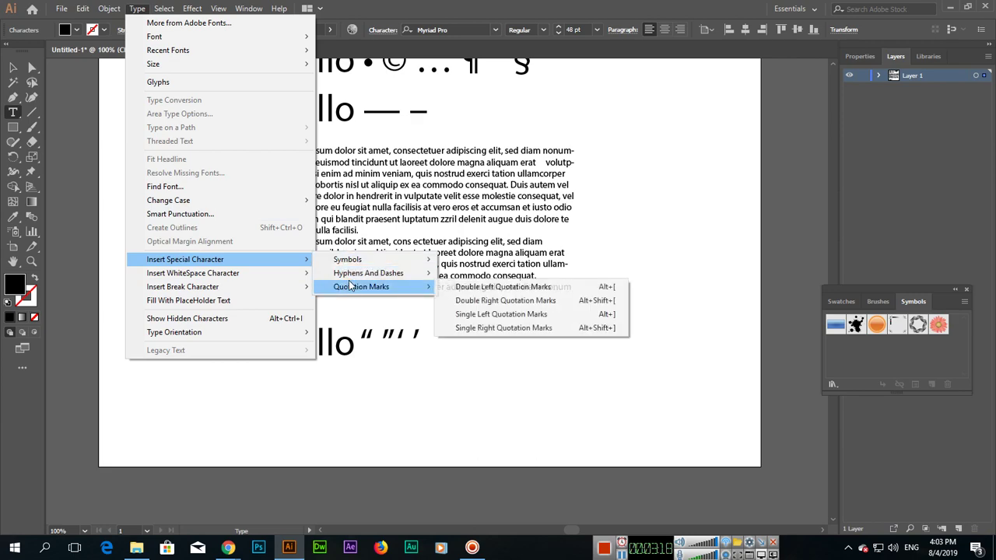
mouse_move(361, 286)
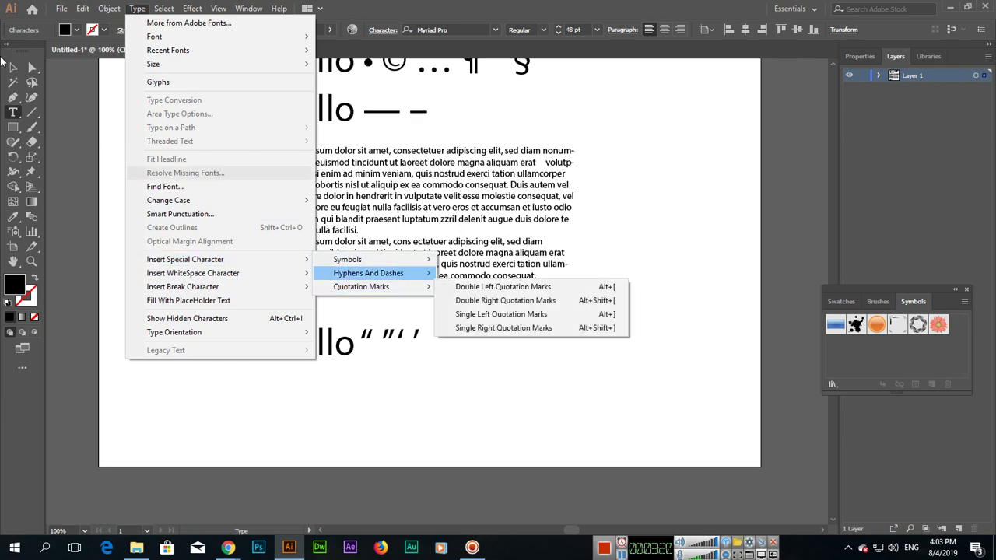
click(12, 68)
scroll(448, 124, up, 2)
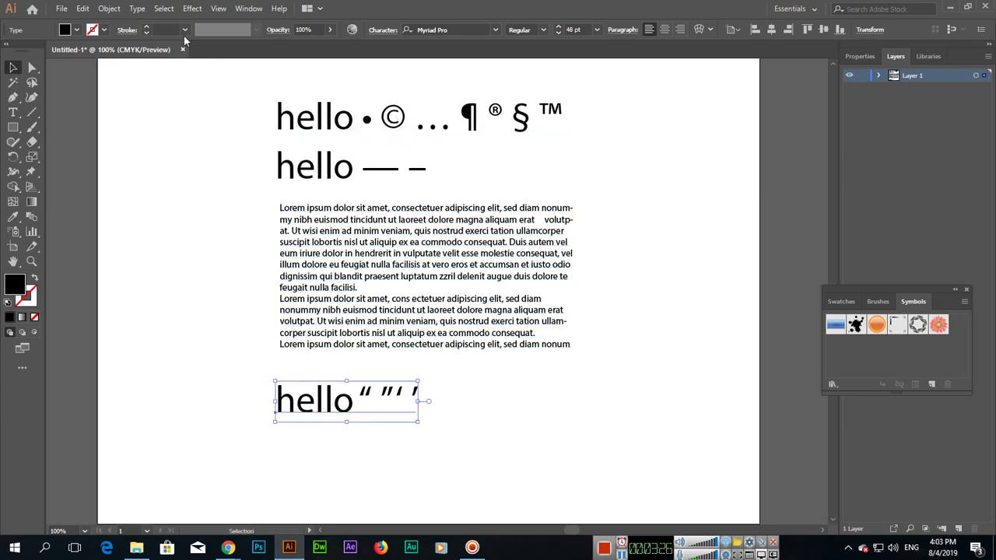
click(137, 9)
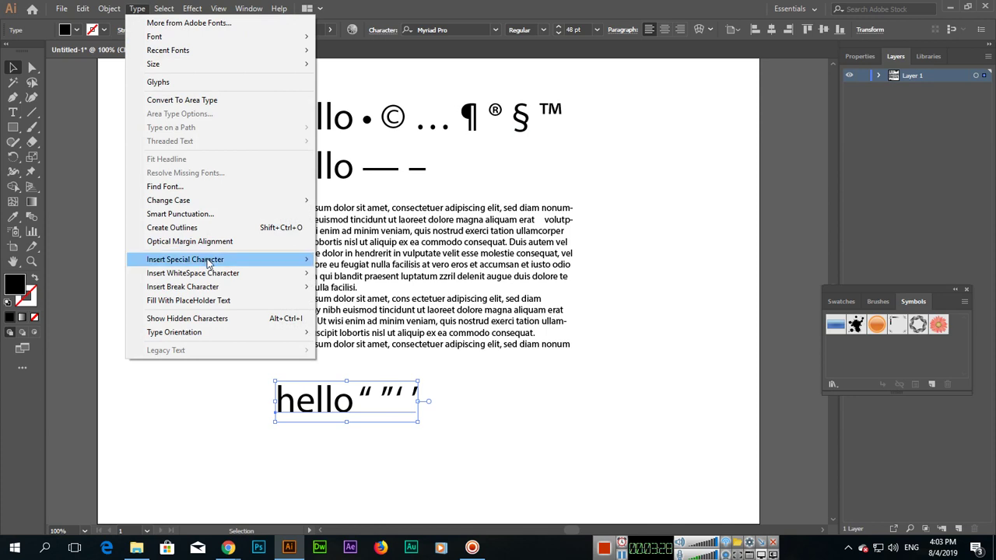
click(516, 32)
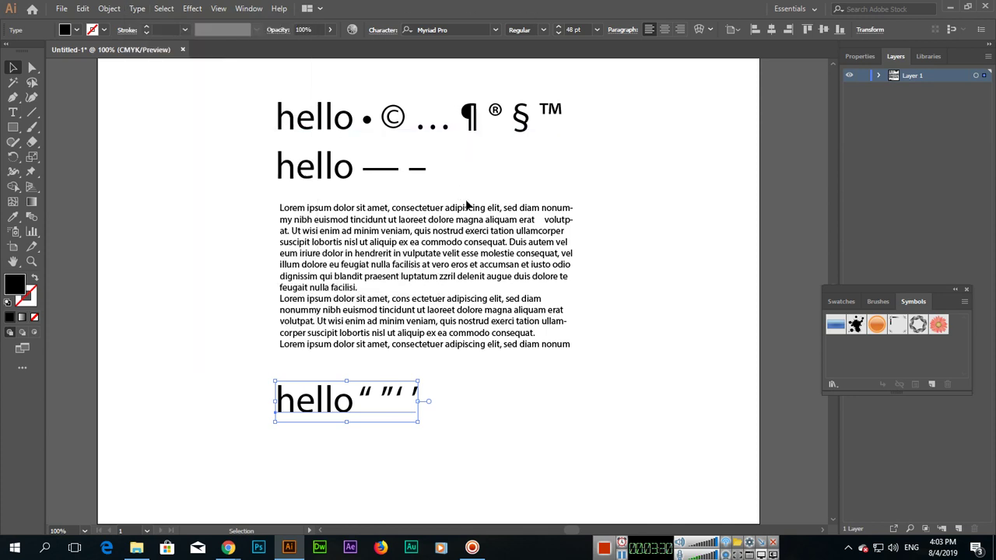